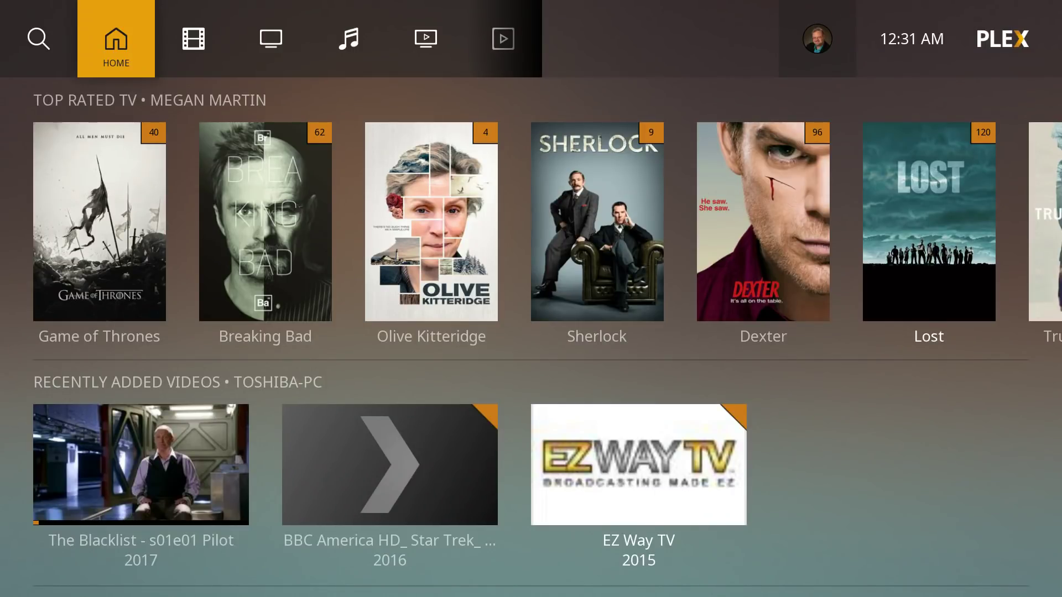
- Browse the Home rows down to Start Watching, then back up to Game of Thrones in Top Rated TV
{"action": "key", "text": "Down"}
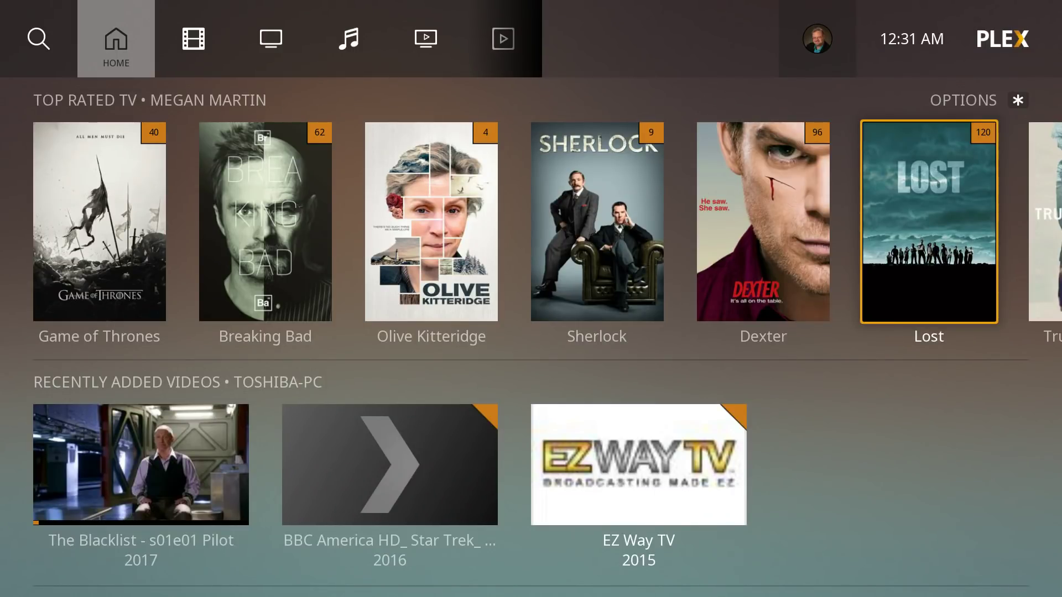
{"action": "key", "text": "Down"}
{"action": "key", "text": "Down"}
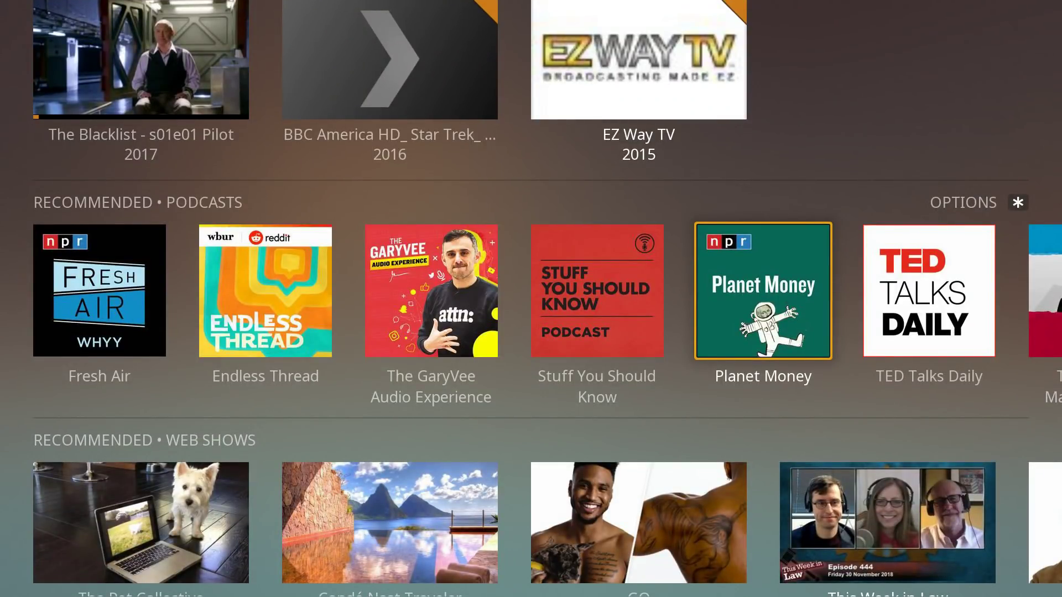
{"action": "key", "text": "Down"}
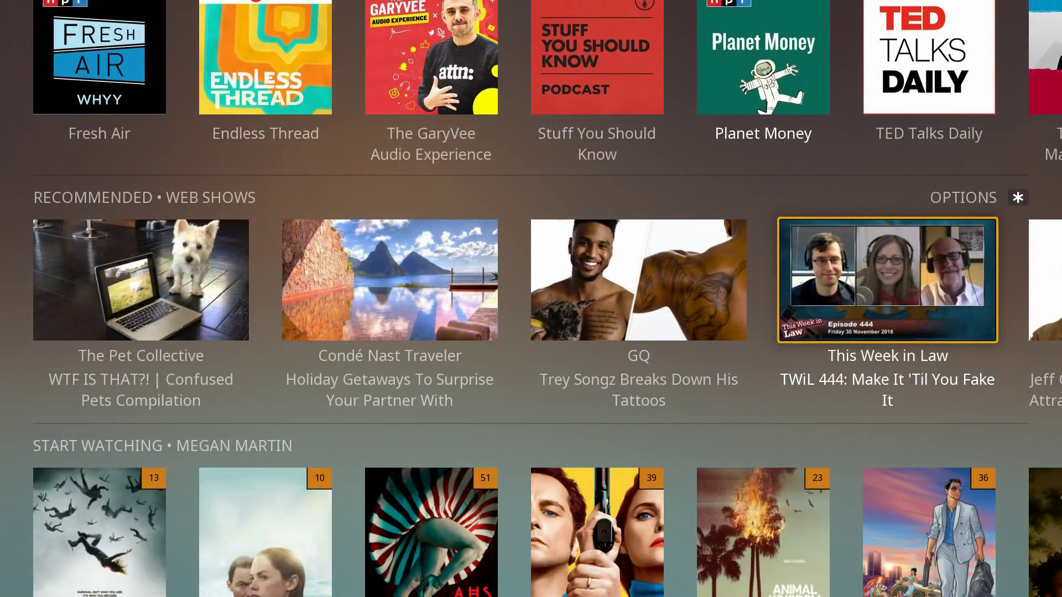
{"action": "key", "text": "Down"}
{"action": "key", "text": "Up"}
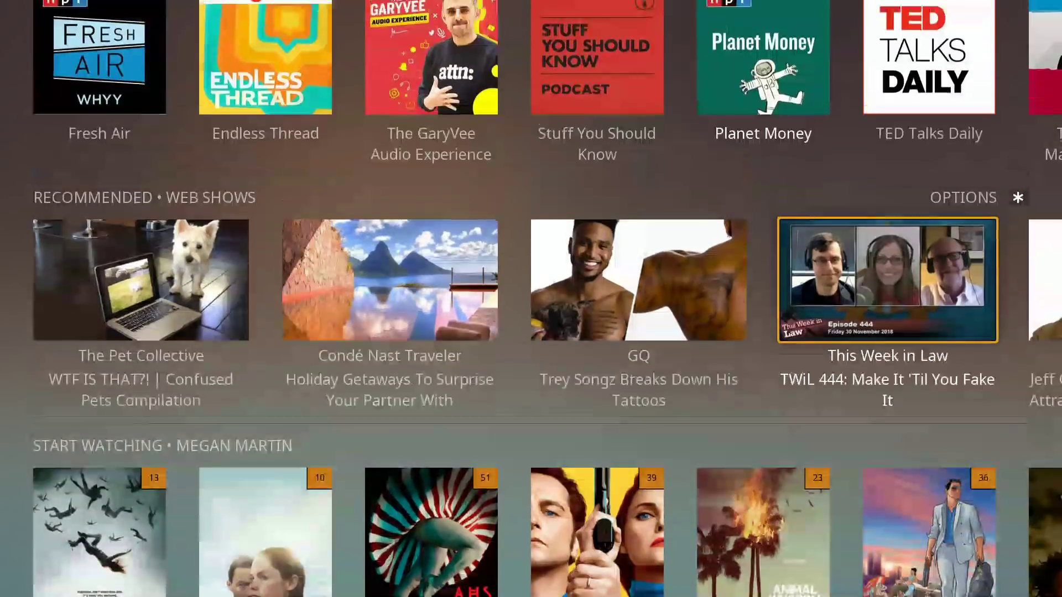
{"action": "key", "text": "Up"}
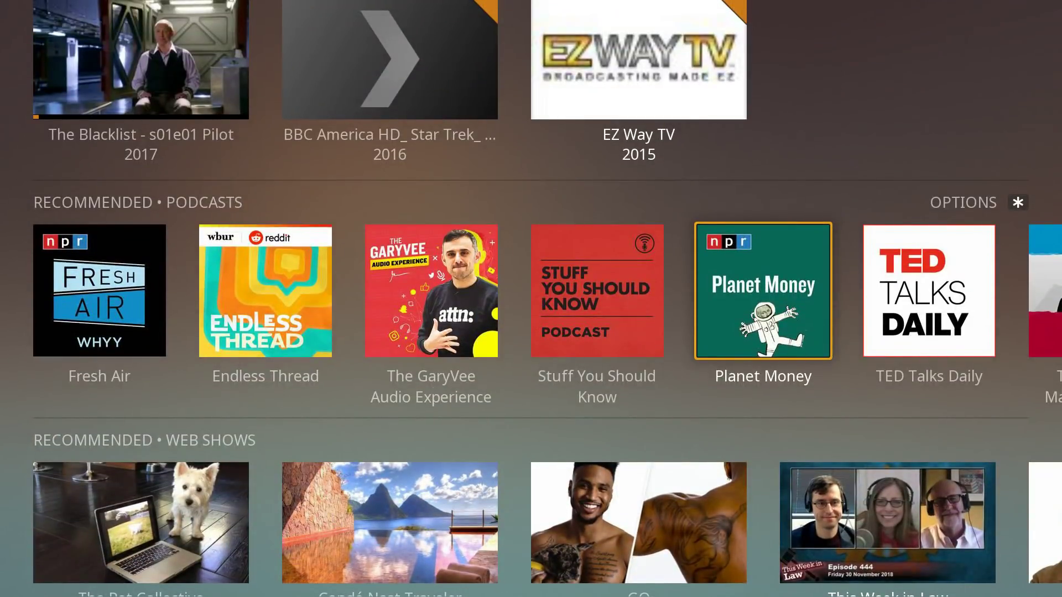
{"action": "key", "text": "Left"}
{"action": "key", "text": "Left"}
{"action": "key", "text": "Up"}
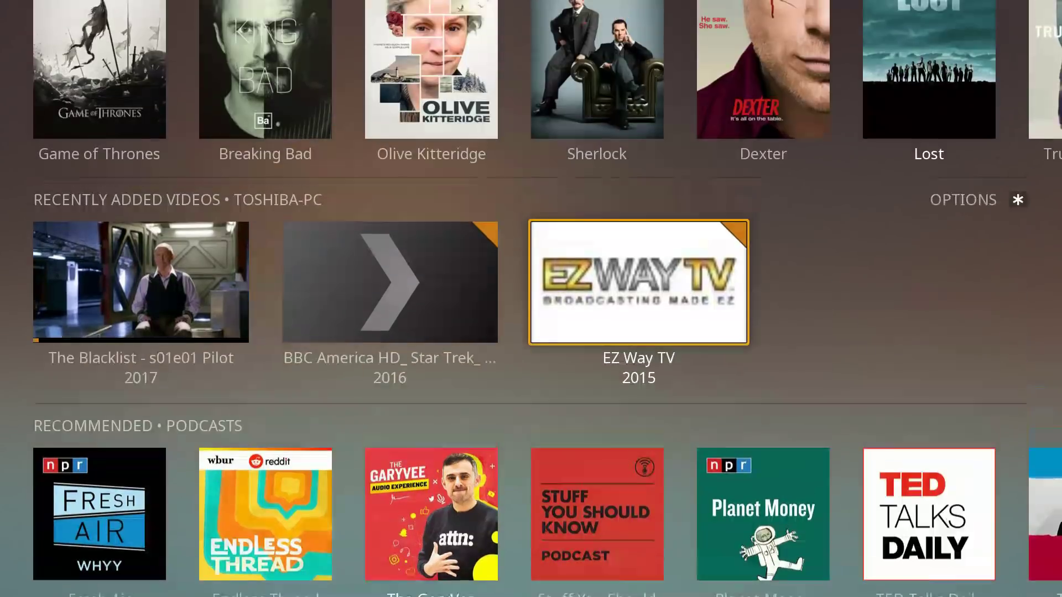
{"action": "key", "text": "Up"}
{"action": "key", "text": "Left"}
{"action": "key", "text": "Left"}
{"action": "key", "text": "Left"}
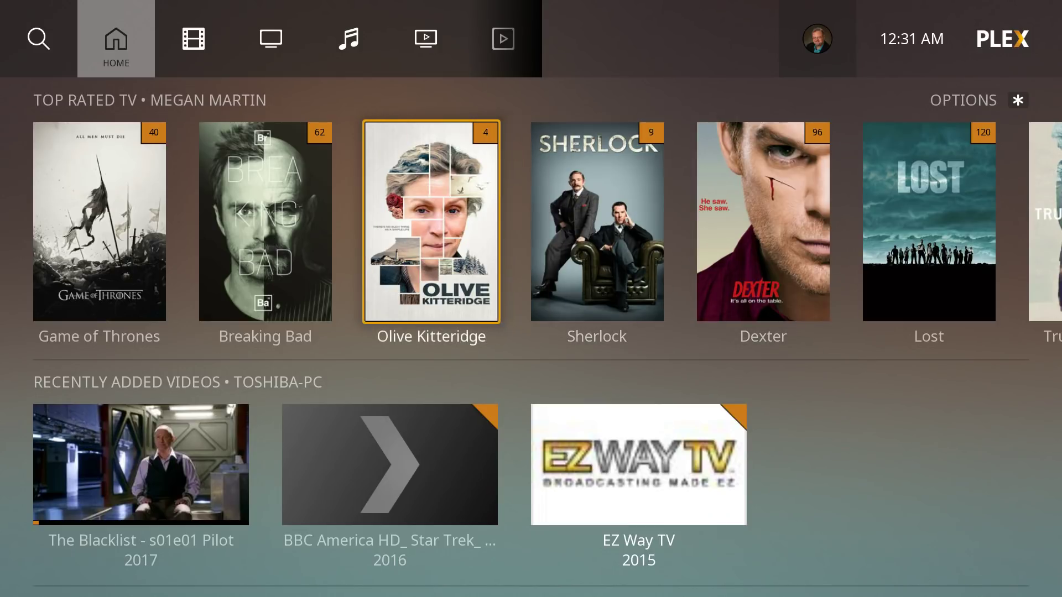
{"action": "key", "text": "Left"}
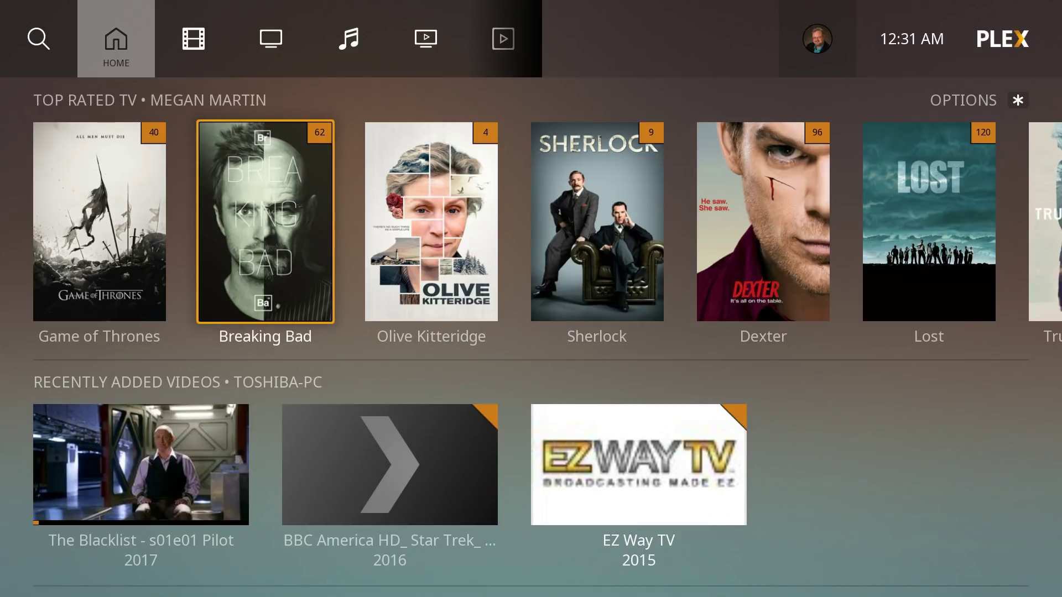
{"action": "key", "text": "Left"}
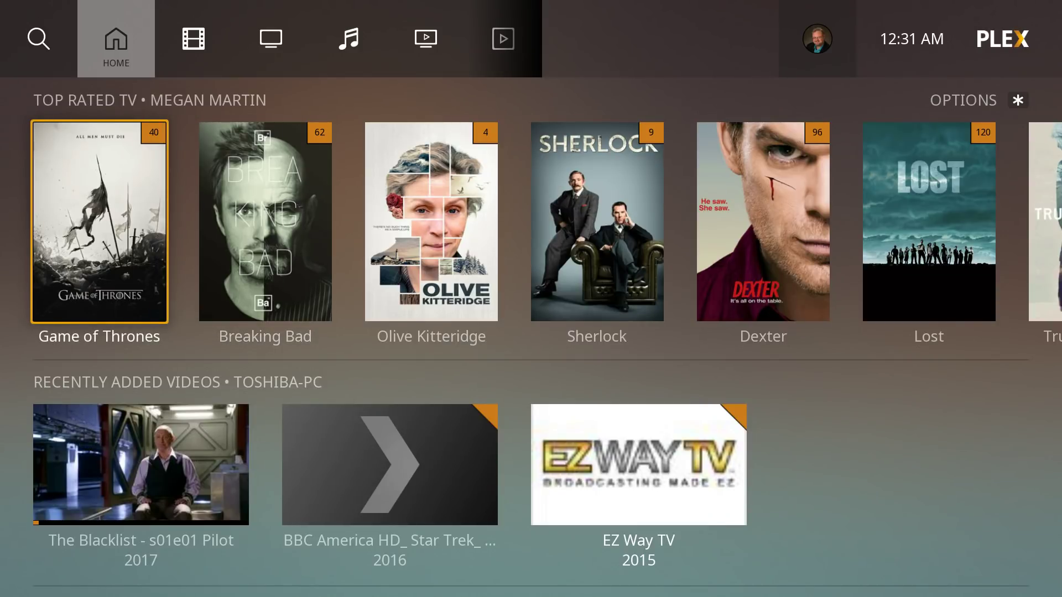
- Browse Game of Thrones, Breaking Bad and Olive Kitteridge, plus the Recently Added Videos and Podcasts rows
{"action": "key", "text": "Down"}
{"action": "key", "text": "Up"}
{"action": "key", "text": "Right"}
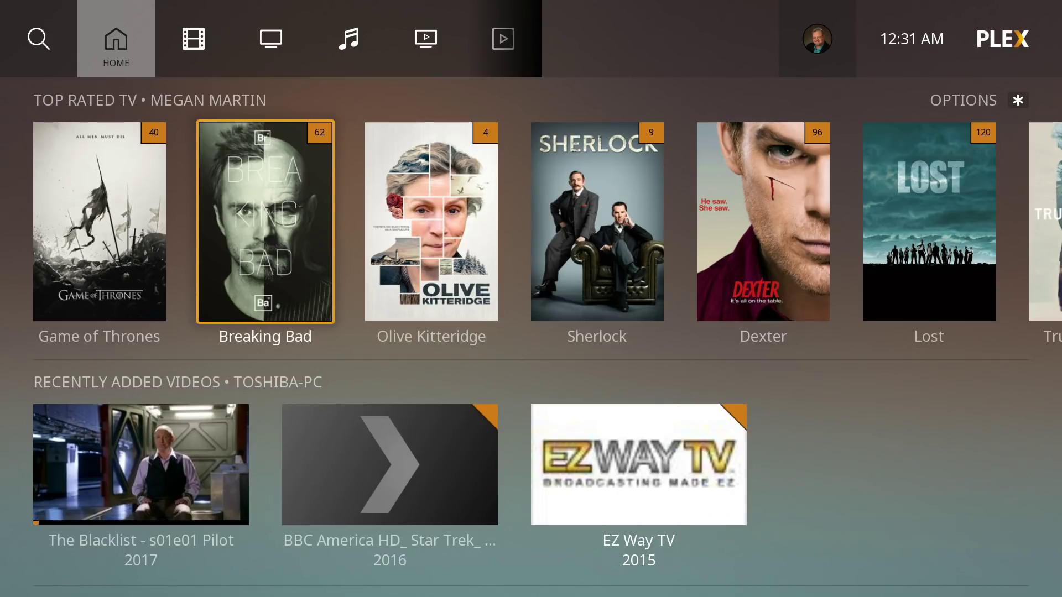
{"action": "key", "text": "Right"}
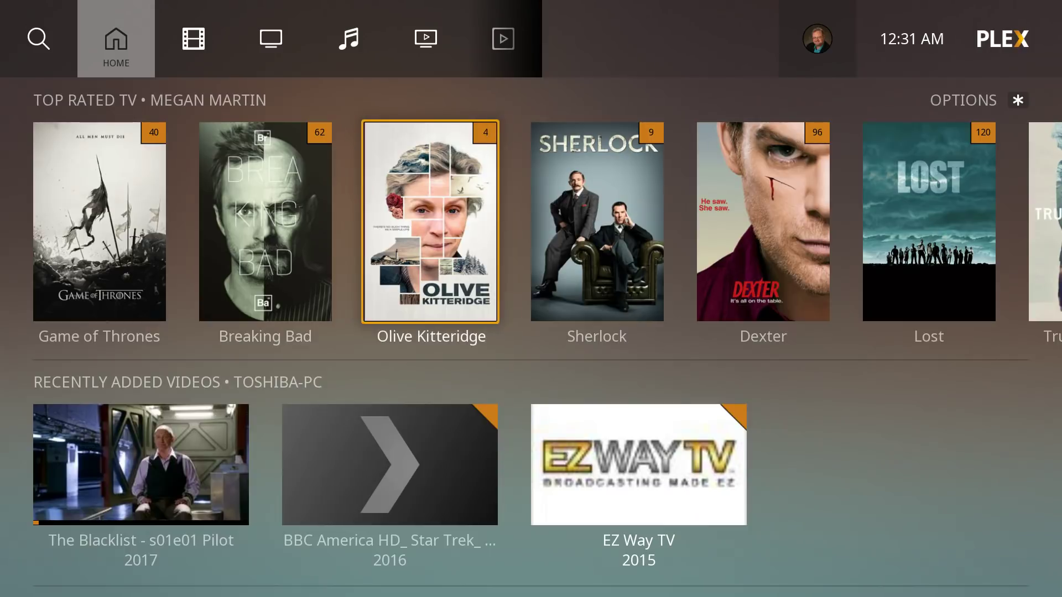
{"action": "key", "text": "Left"}
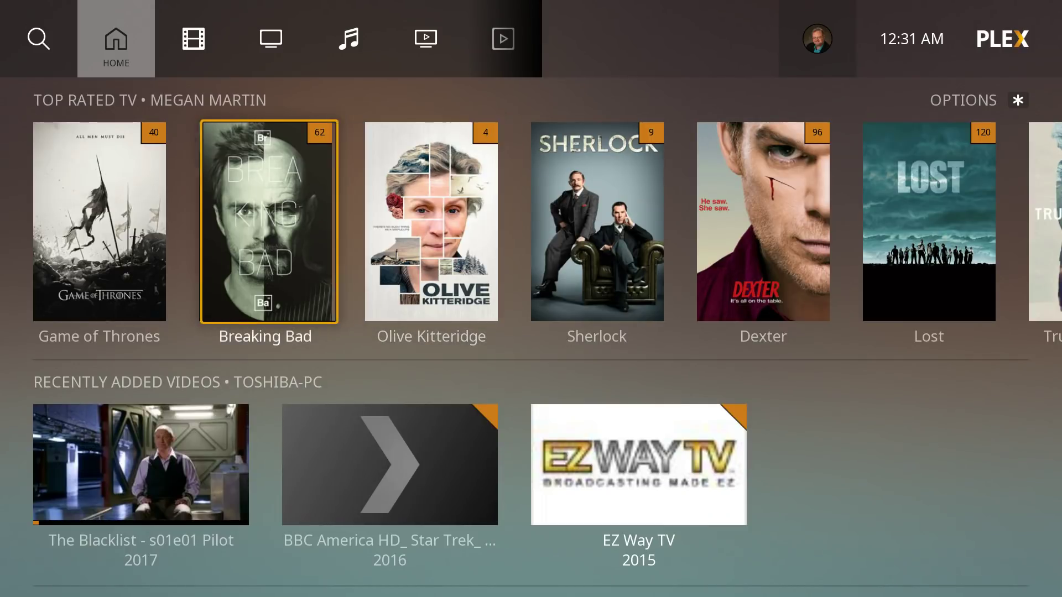
{"action": "key", "text": "Left"}
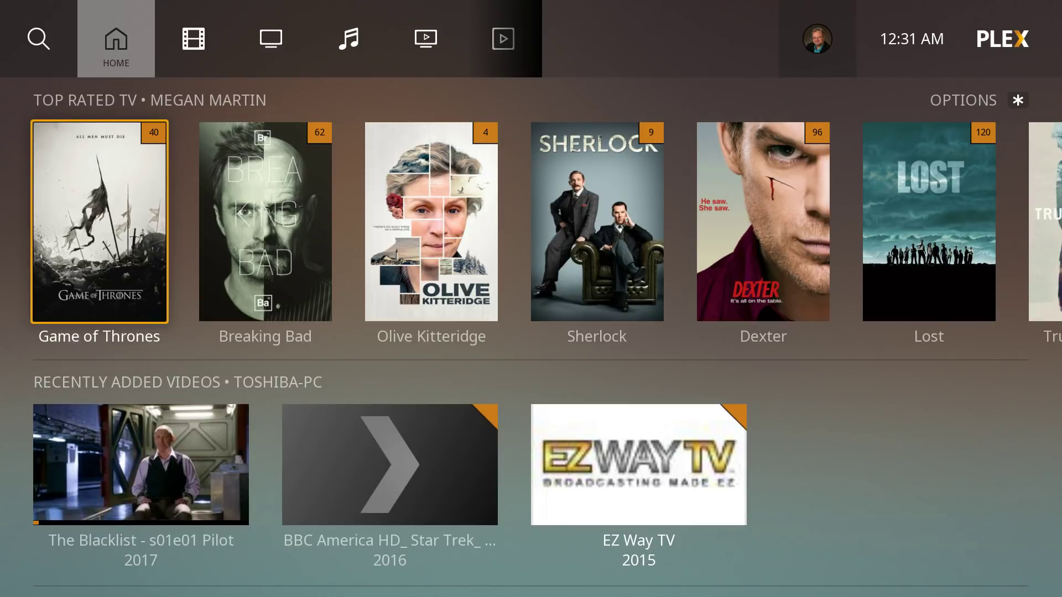
{"action": "key", "text": "Right"}
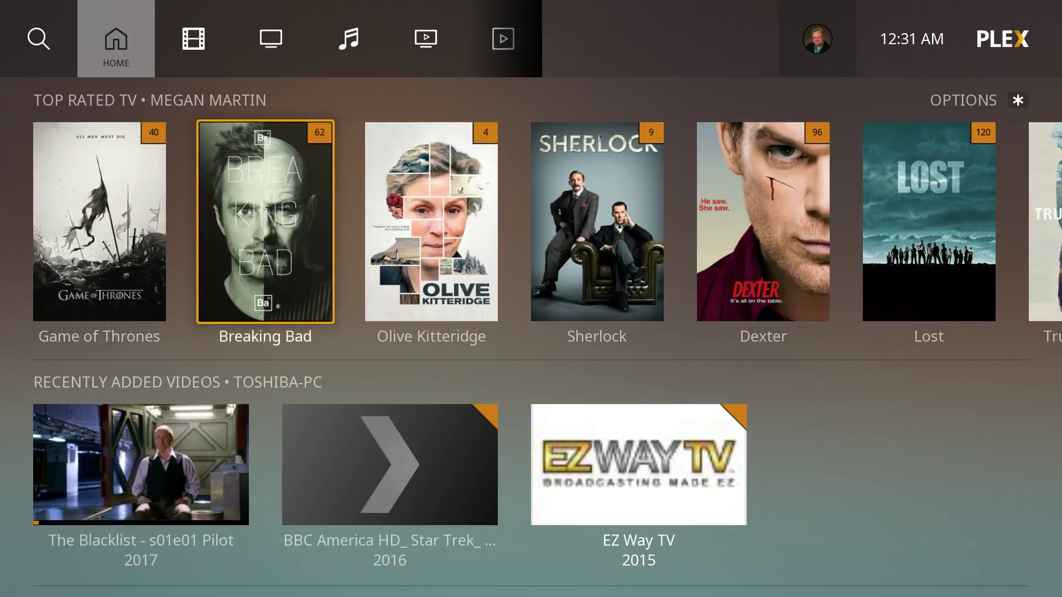
{"action": "key", "text": "Right"}
{"action": "key", "text": "Down"}
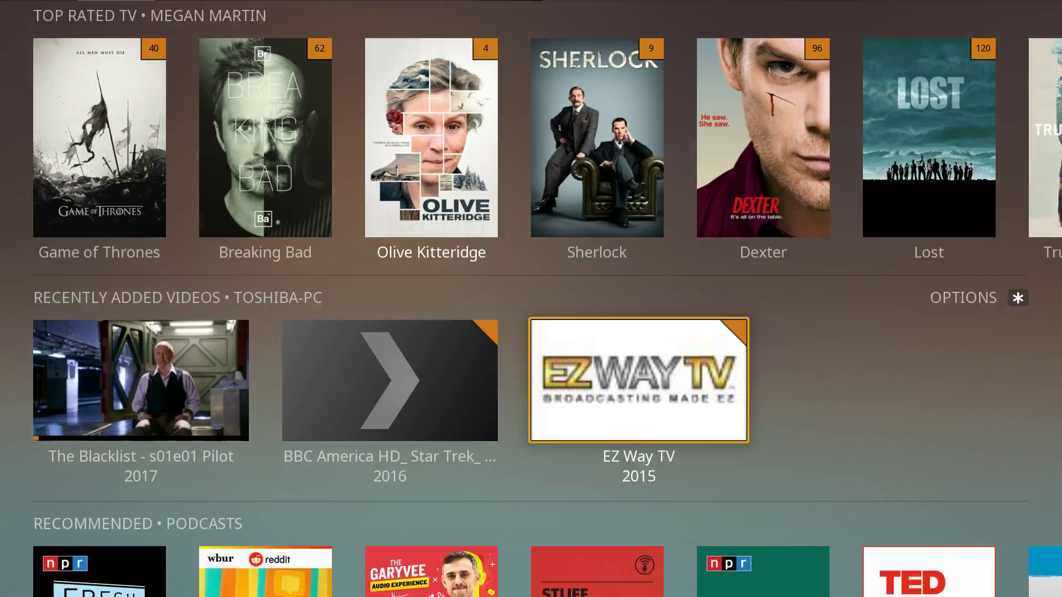
{"action": "key", "text": "Down"}
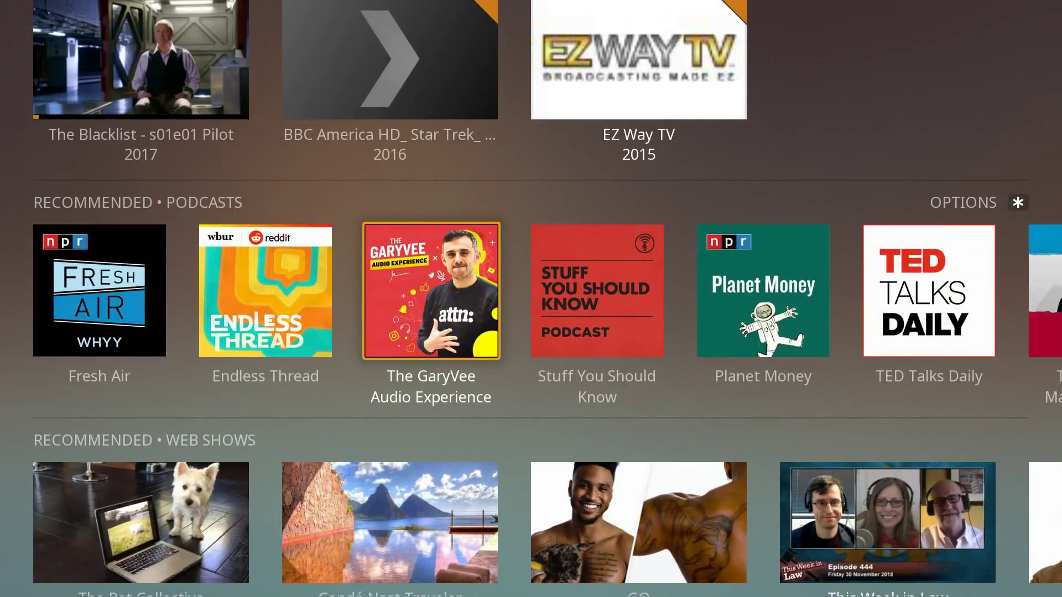
{"action": "key", "text": "Up"}
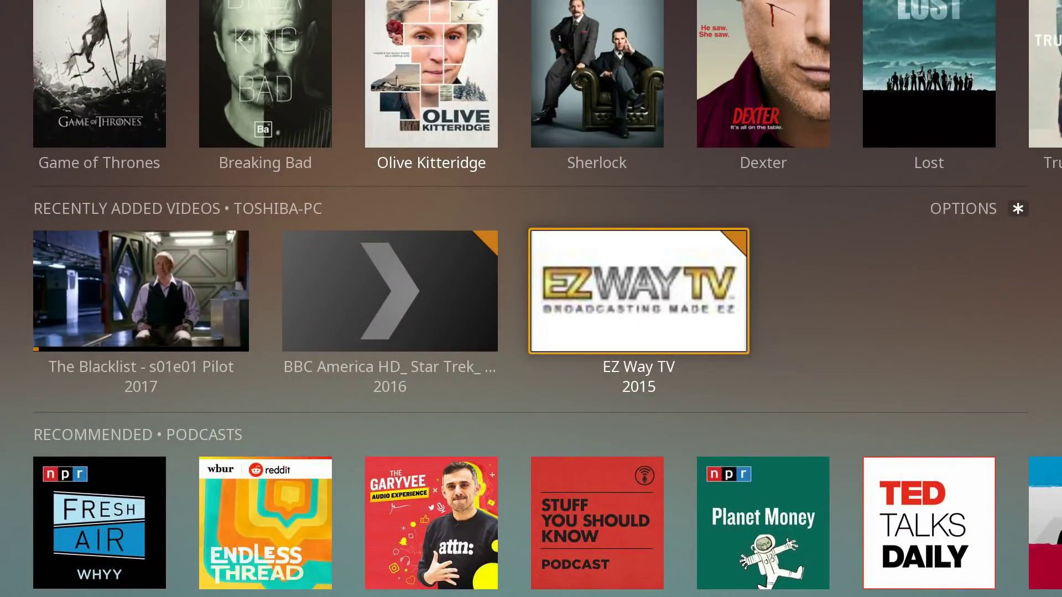
{"action": "key", "text": "Up"}
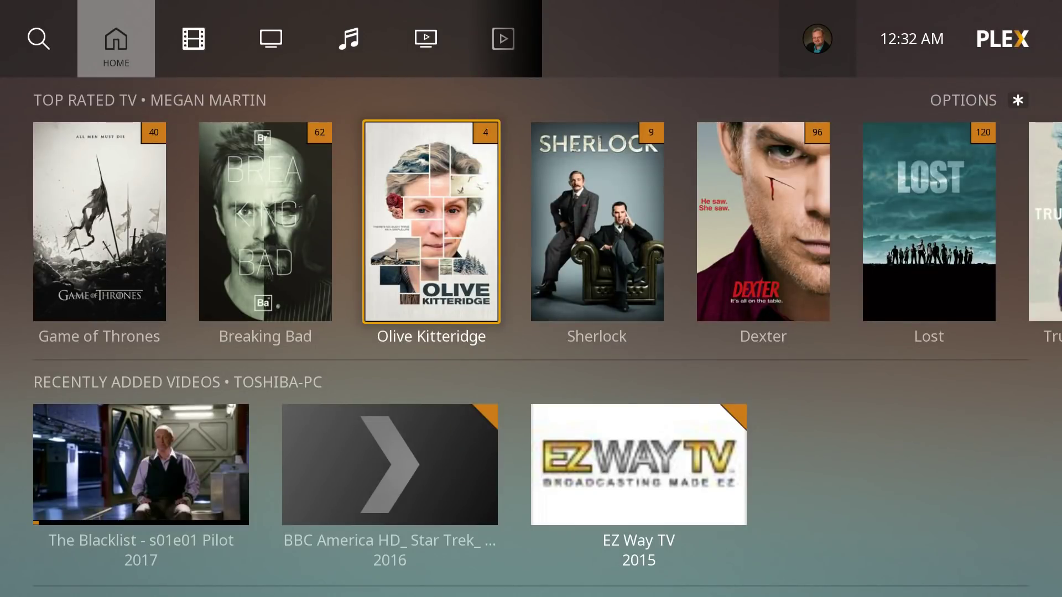
- Step along the top menu from Home through Movies, TV Shows and Music to Live TV
{"action": "key", "text": "Up"}
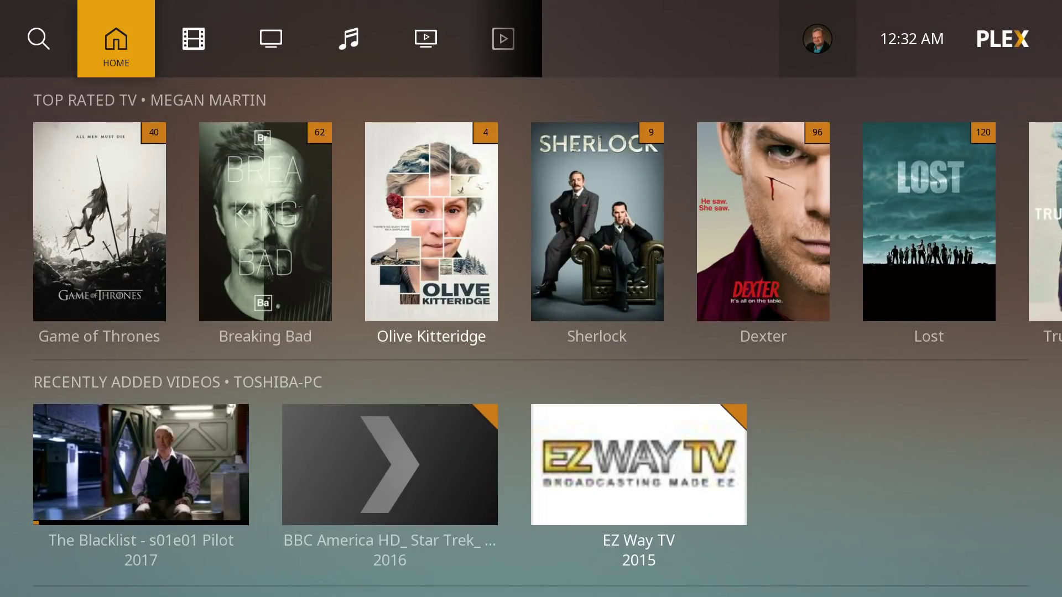
{"action": "key", "text": "Right"}
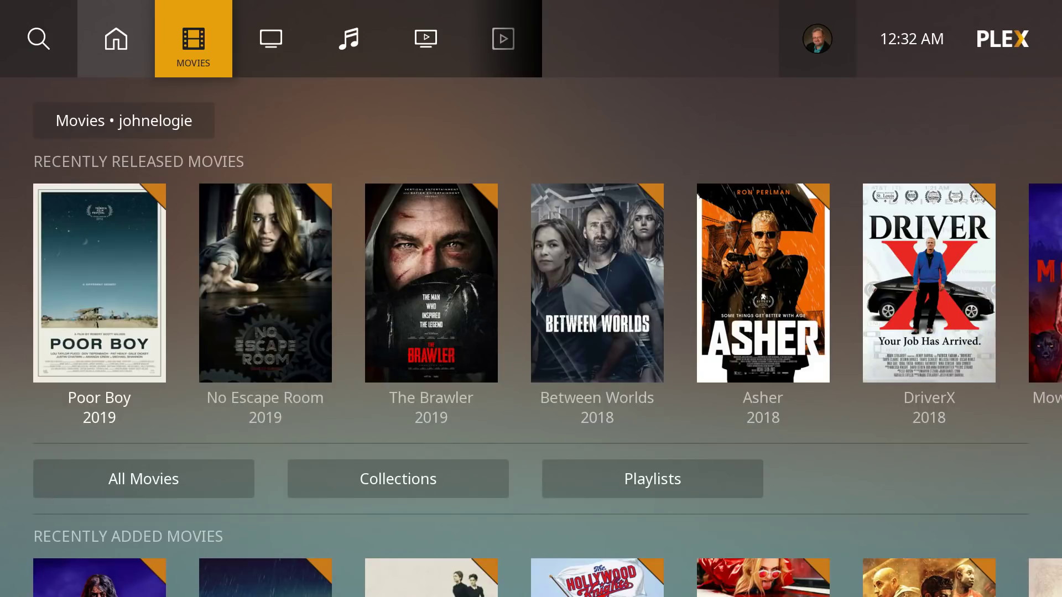
{"action": "key", "text": "Right"}
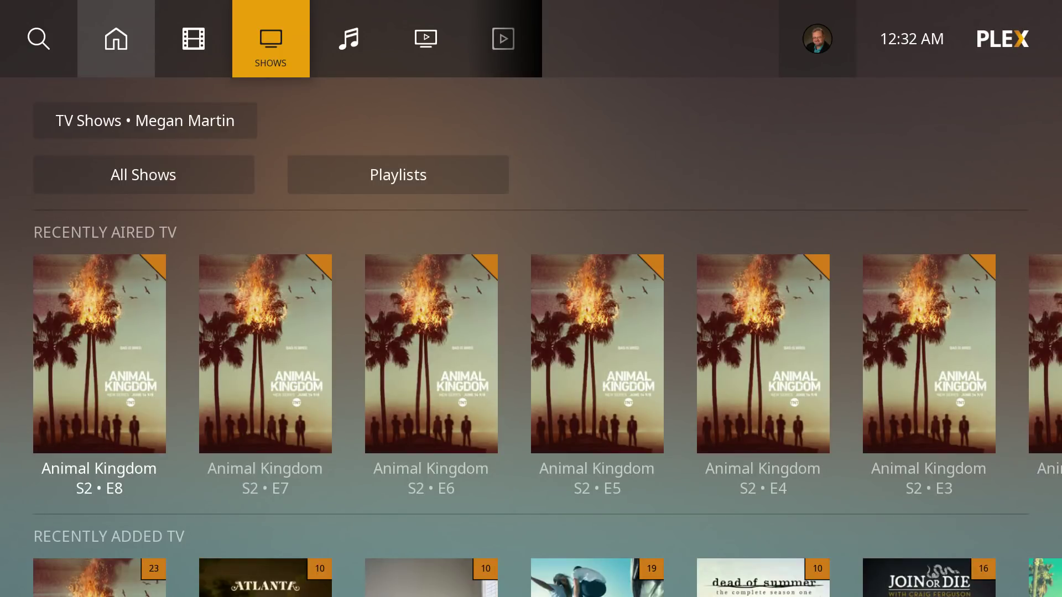
{"action": "key", "text": "Right"}
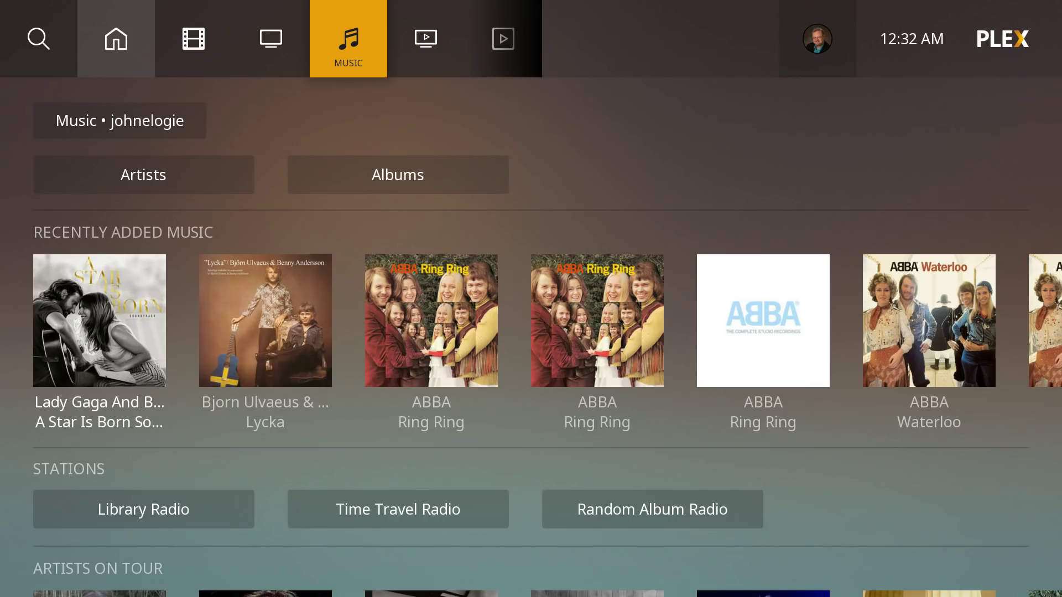
{"action": "key", "text": "Right"}
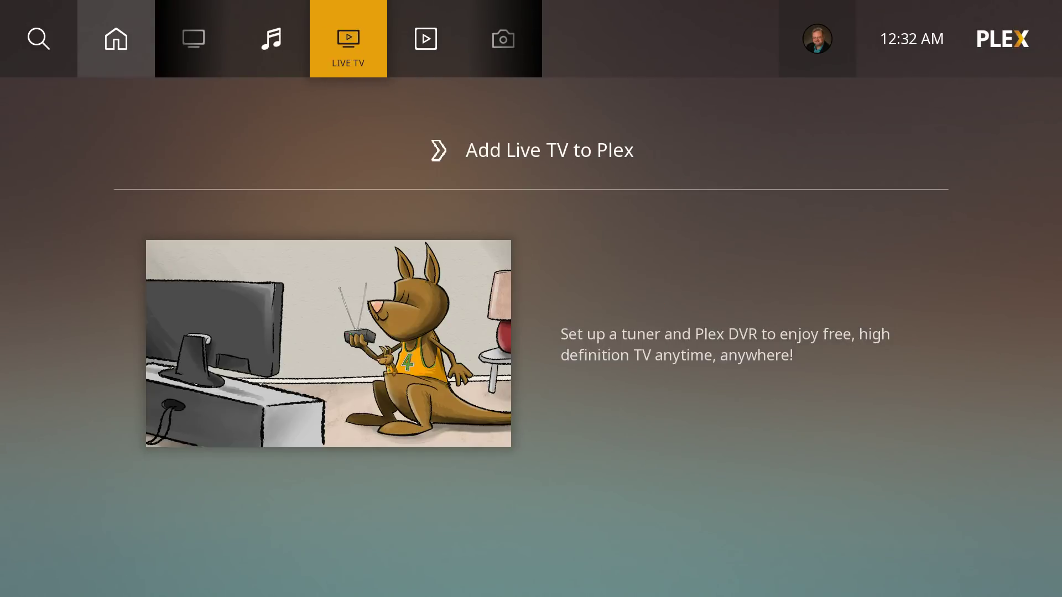
- Continue through Videos, Photos and Web Shows to News, then back to Web Shows
{"action": "key", "text": "Right"}
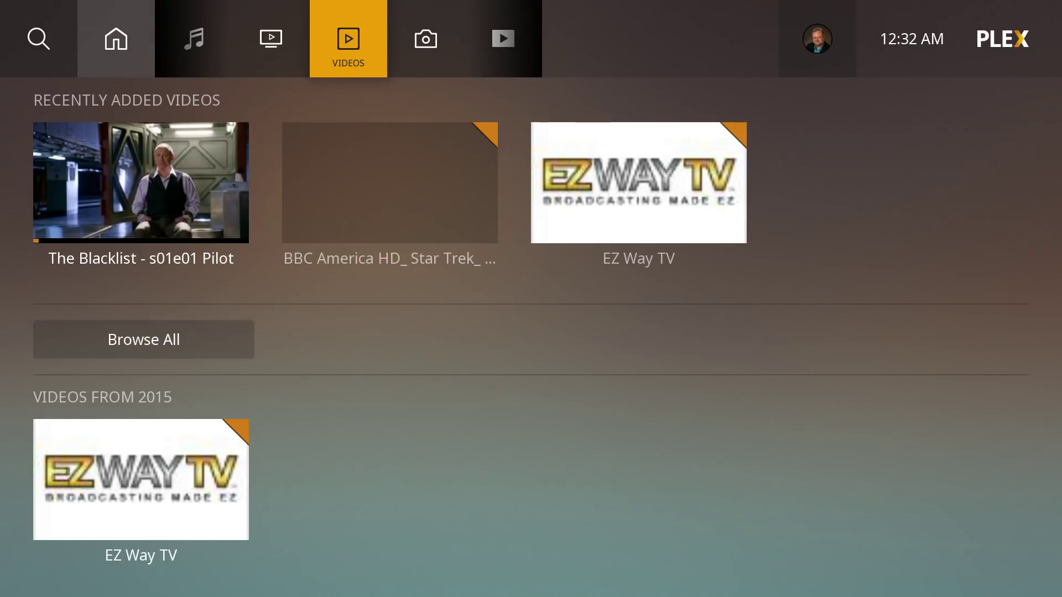
{"action": "key", "text": "Right"}
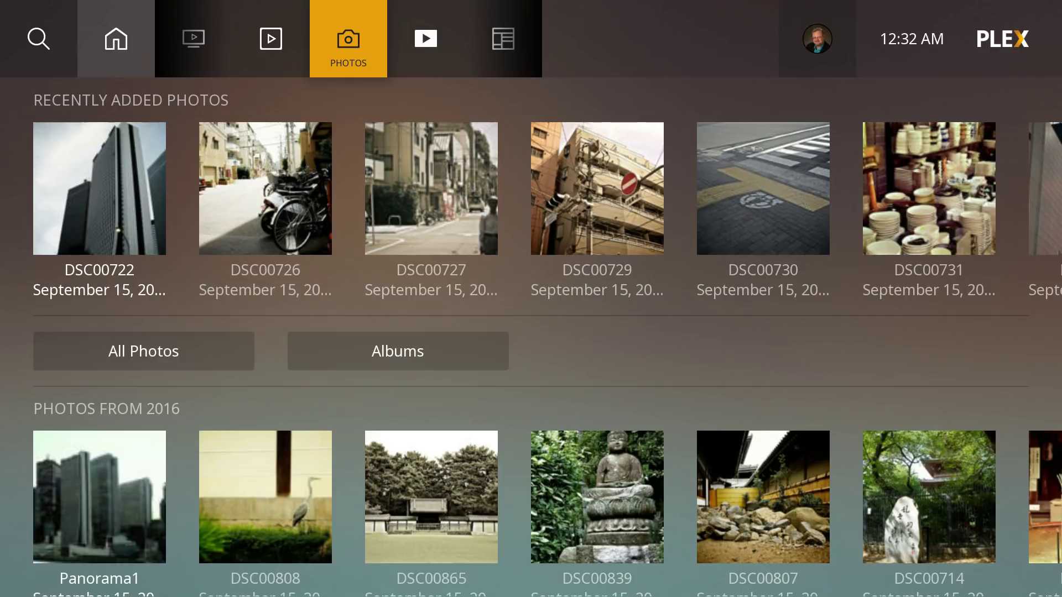
{"action": "key", "text": "Right"}
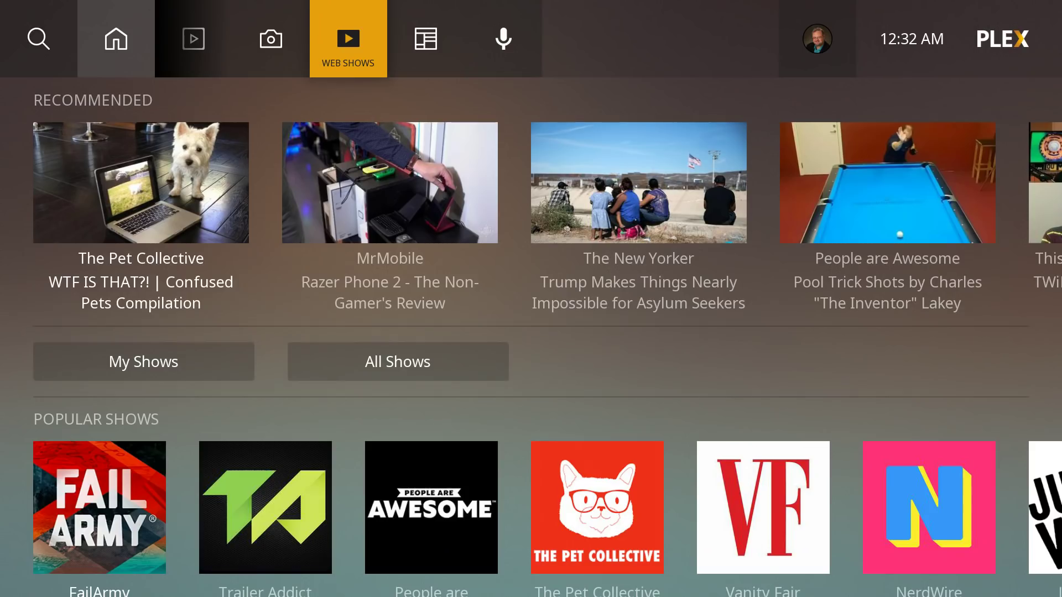
{"action": "key", "text": "Right"}
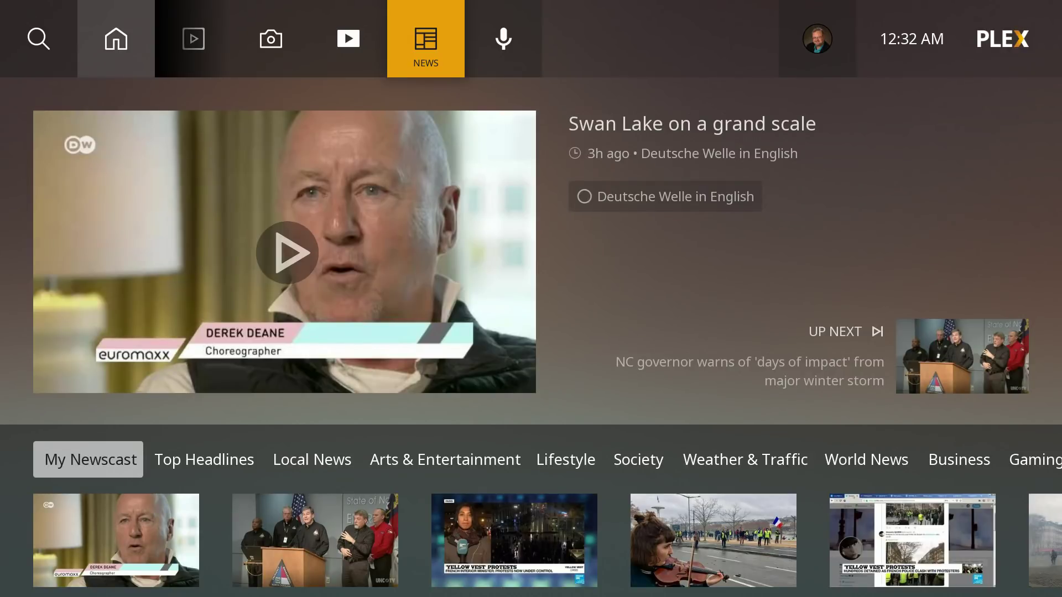
{"action": "key", "text": "Left"}
- Go back through Photos, Live TV and Shows to the Movies section
{"action": "key", "text": "Left"}
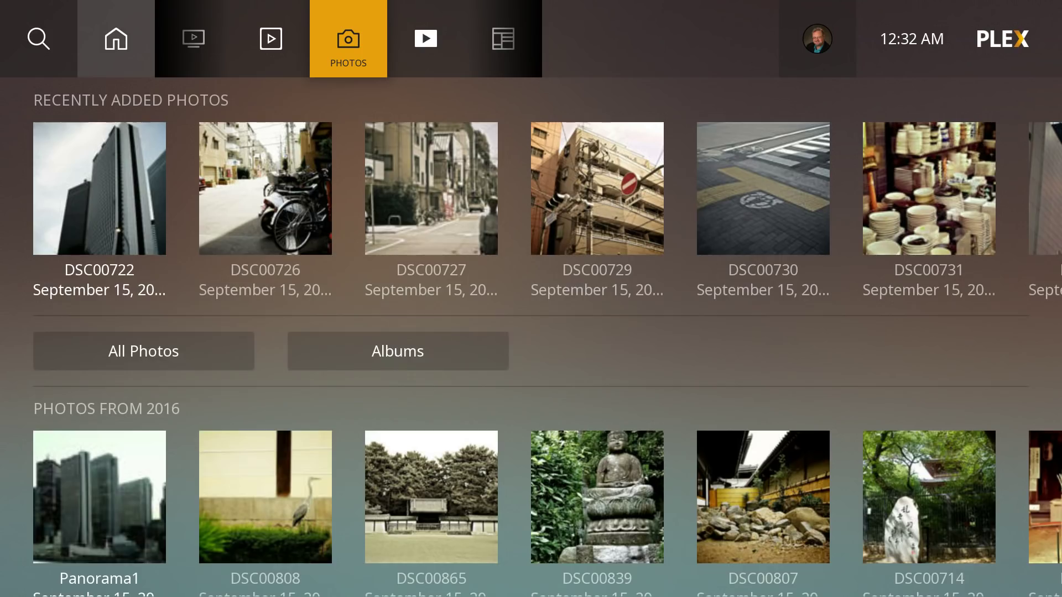
{"action": "key", "text": "Left"}
{"action": "key", "text": "Left"}
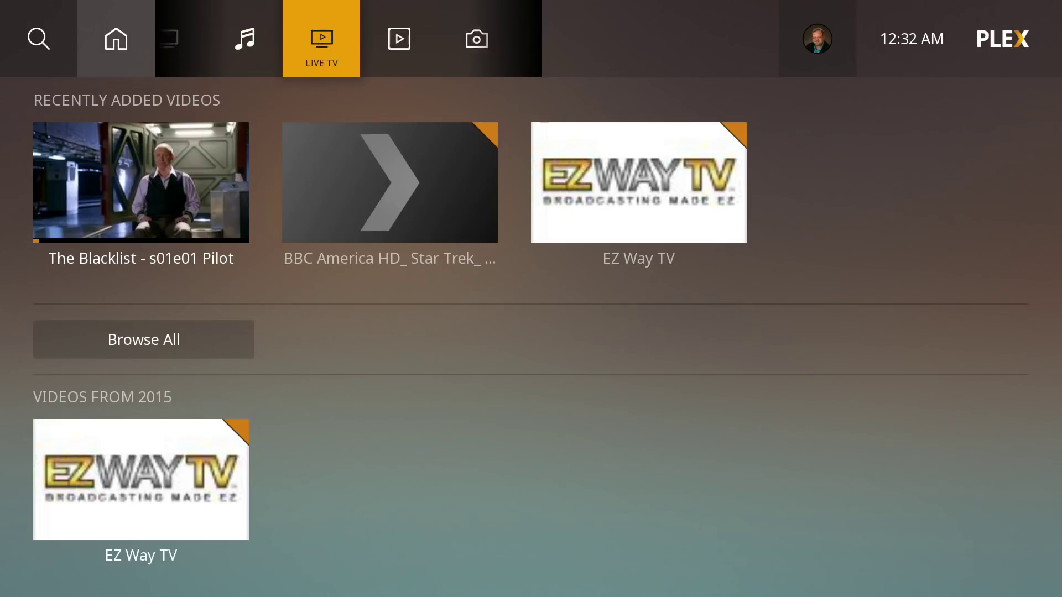
{"action": "key", "text": "Left"}
{"action": "key", "text": "Left"}
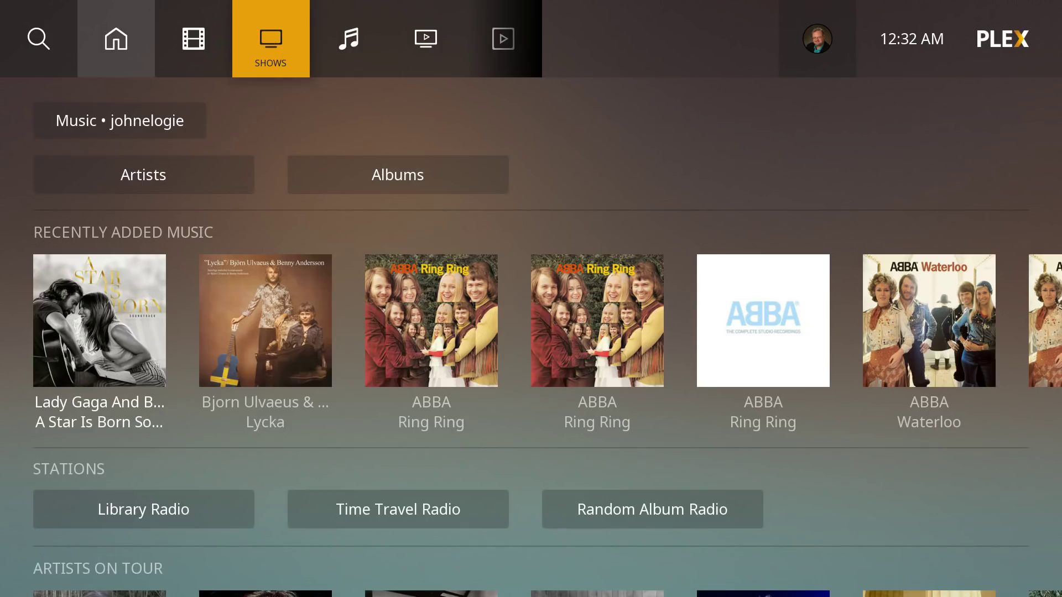
{"action": "key", "text": "Left"}
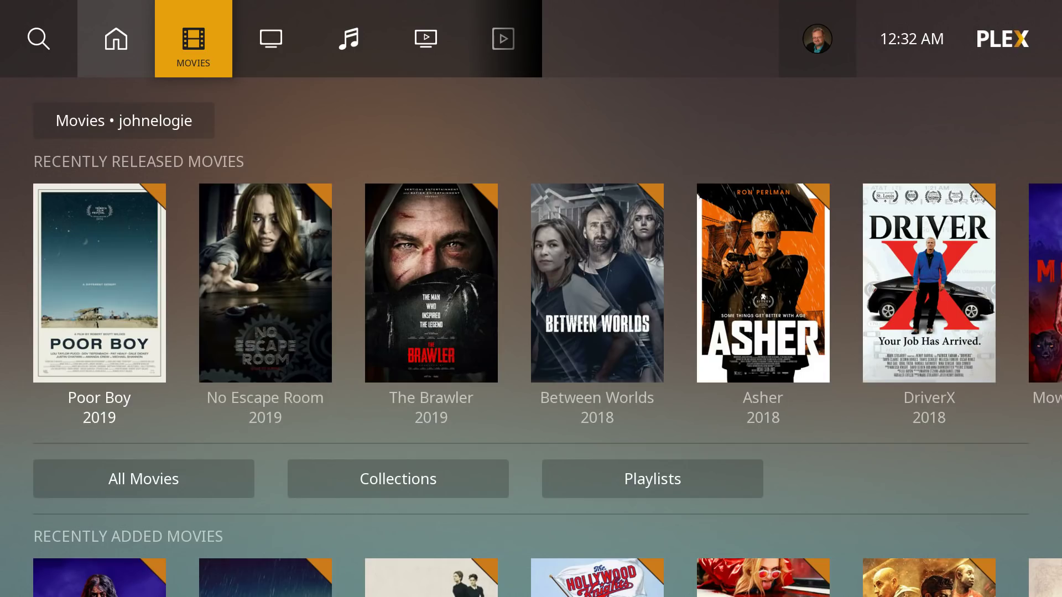
- Move forward from Movies through every section past Podcasts and open the user account menu
{"action": "key", "text": "Right"}
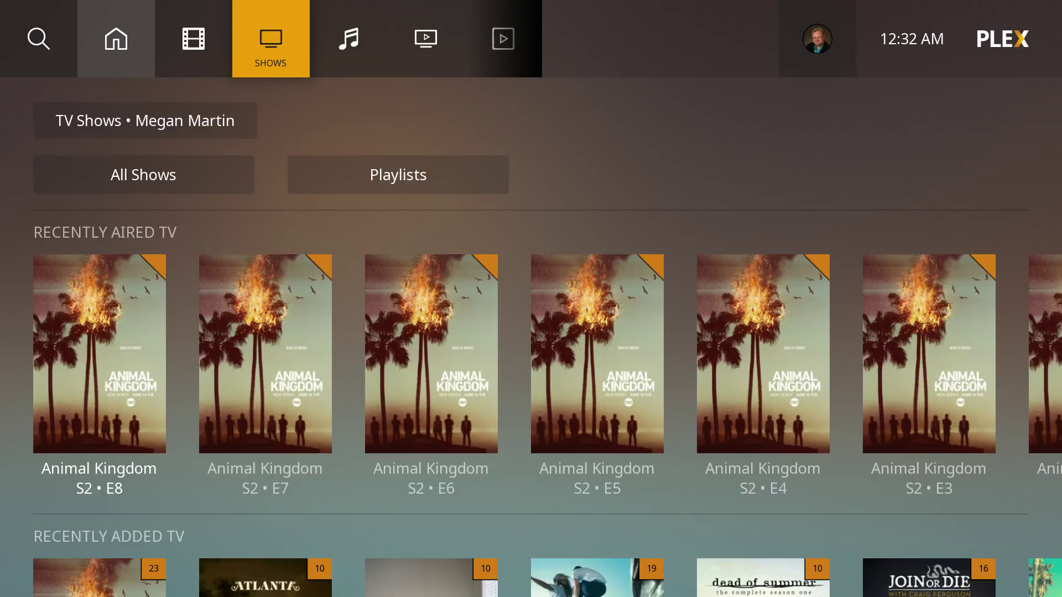
{"action": "key", "text": "Right"}
{"action": "key", "text": "Right"}
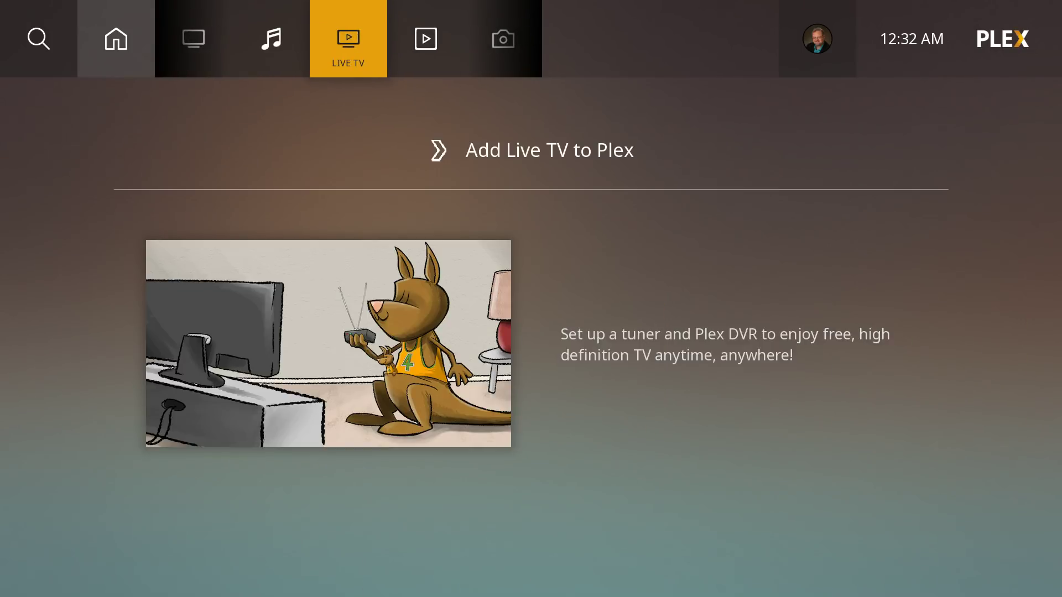
{"action": "key", "text": "Right"}
{"action": "key", "text": "Right"}
{"action": "key", "text": "Right"}
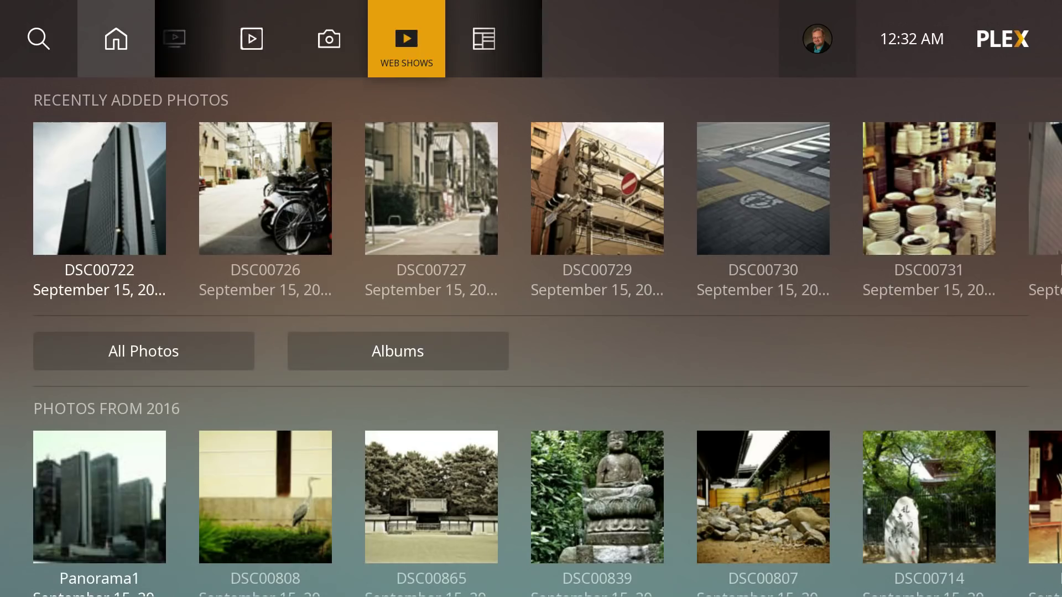
{"action": "key", "text": "Right"}
{"action": "key", "text": "Right"}
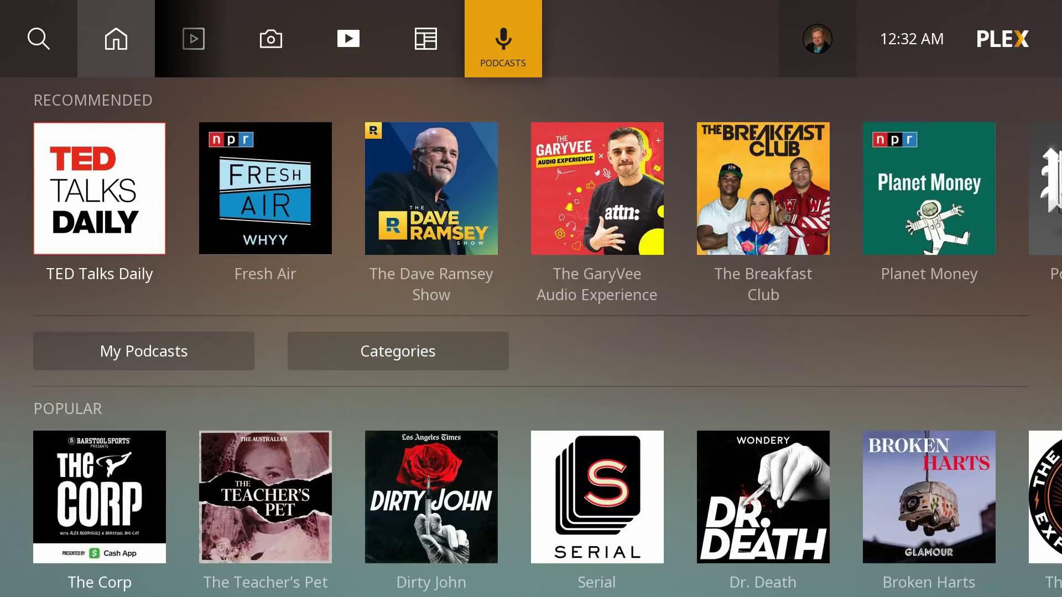
{"action": "key", "text": "Right"}
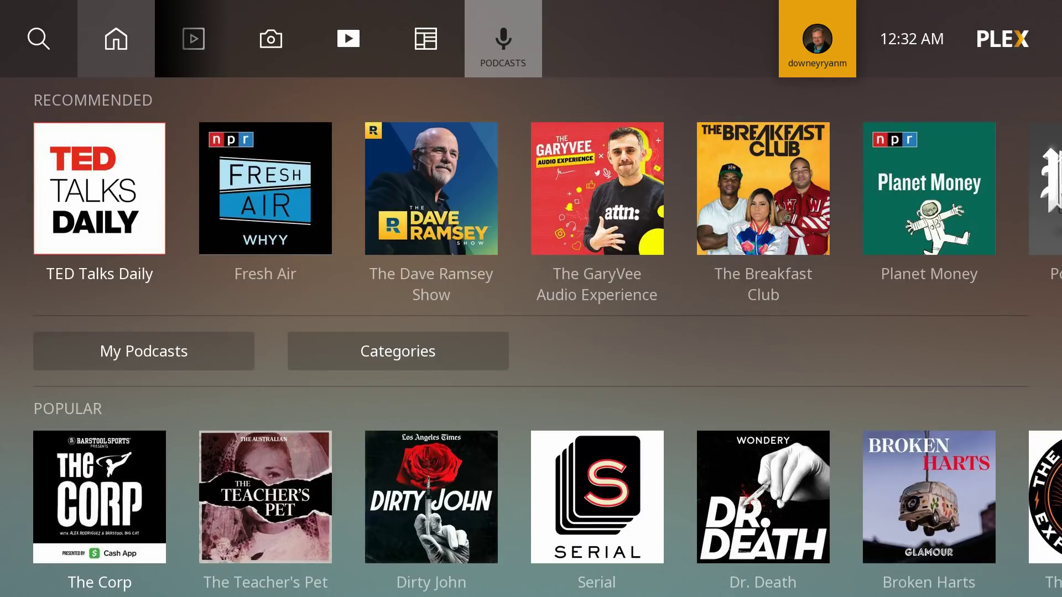
{"action": "key", "text": "Return"}
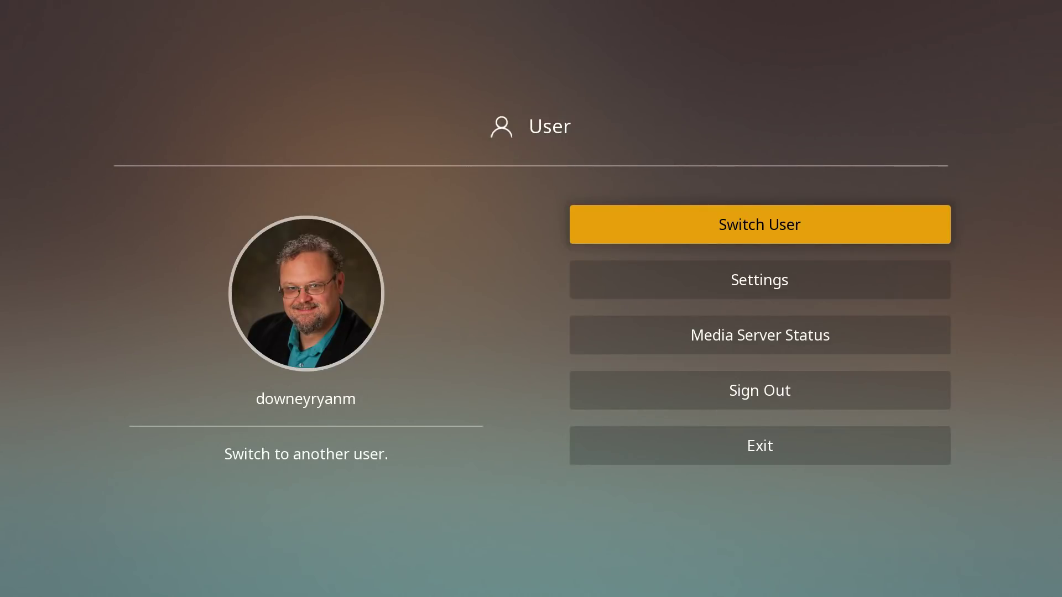
- Choose Settings in the User menu to open the Main settings screen
{"action": "key", "text": "Down"}
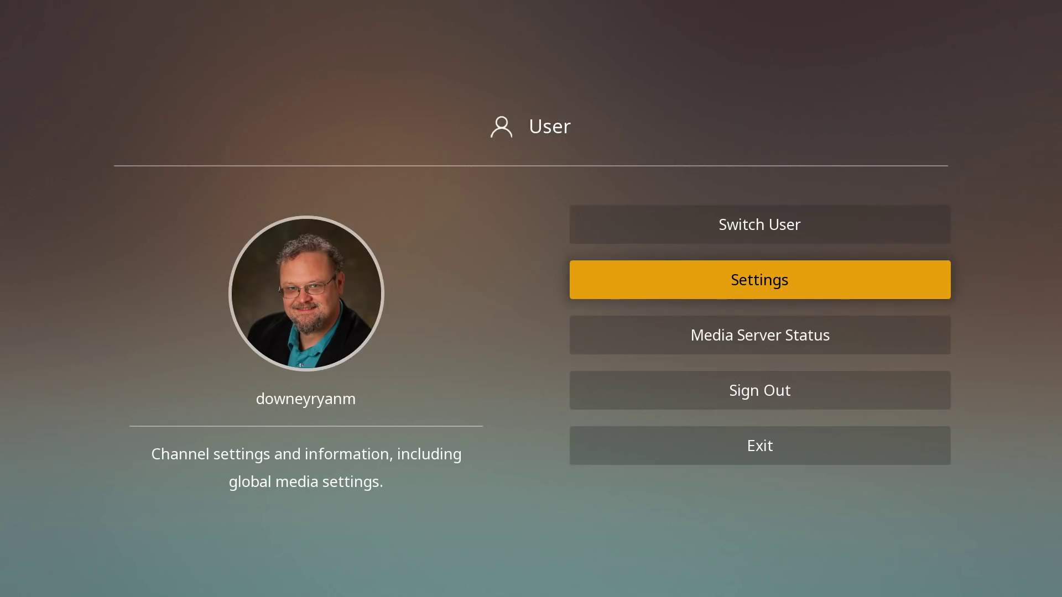
{"action": "key", "text": "Up"}
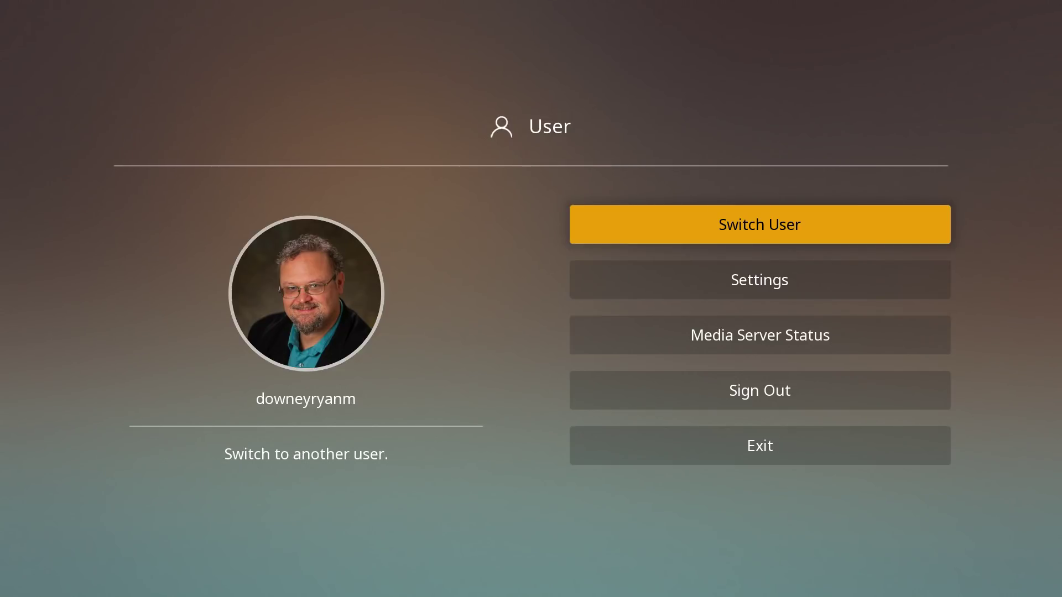
{"action": "key", "text": "Down"}
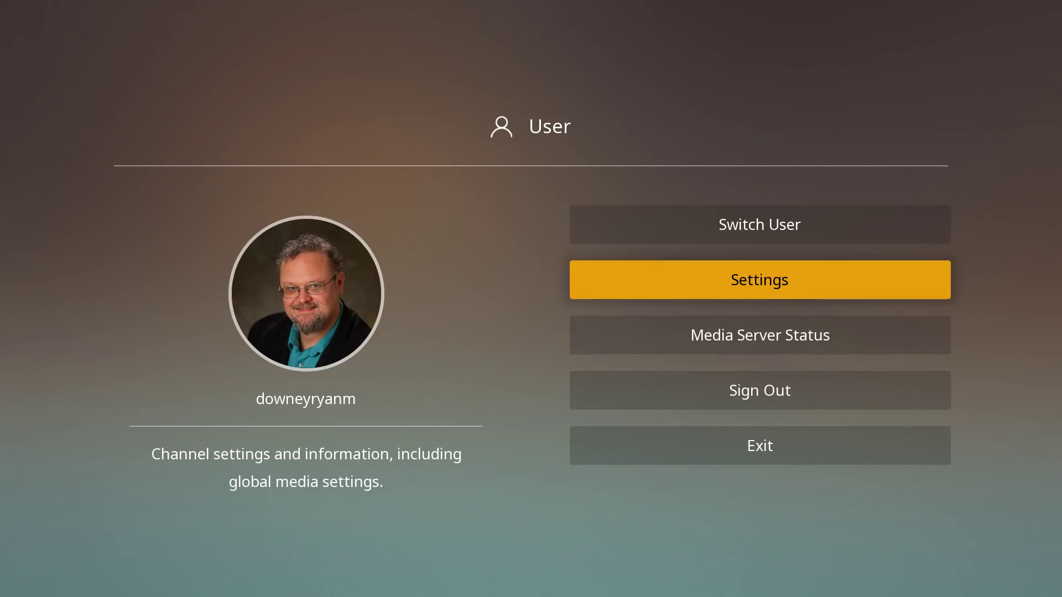
{"action": "key", "text": "Return"}
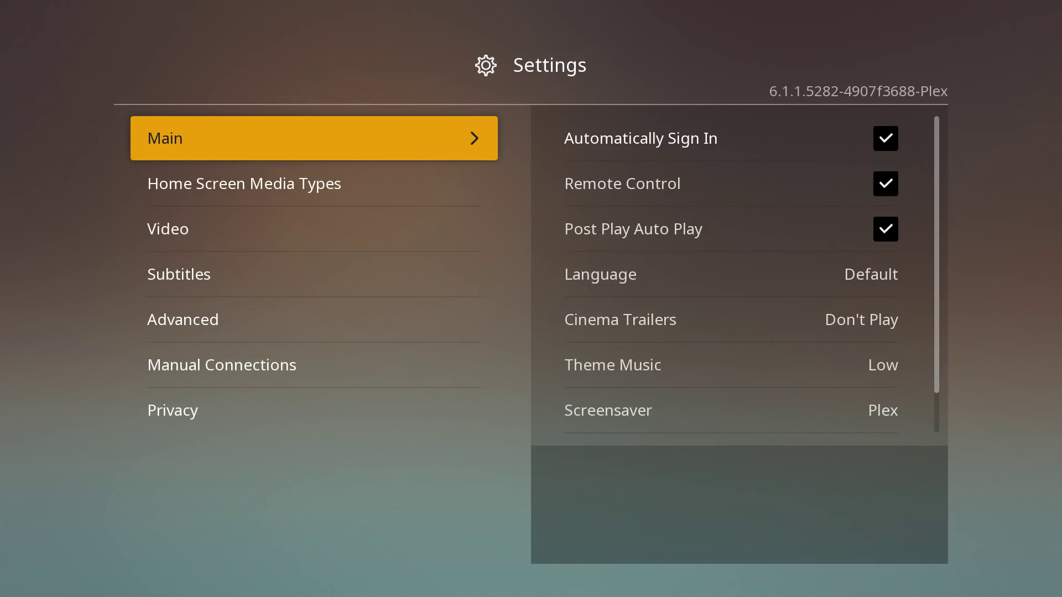
- Look through the settings categories and move into the Home Screen Media Types list
{"action": "key", "text": "Down"}
{"action": "key", "text": "Down"}
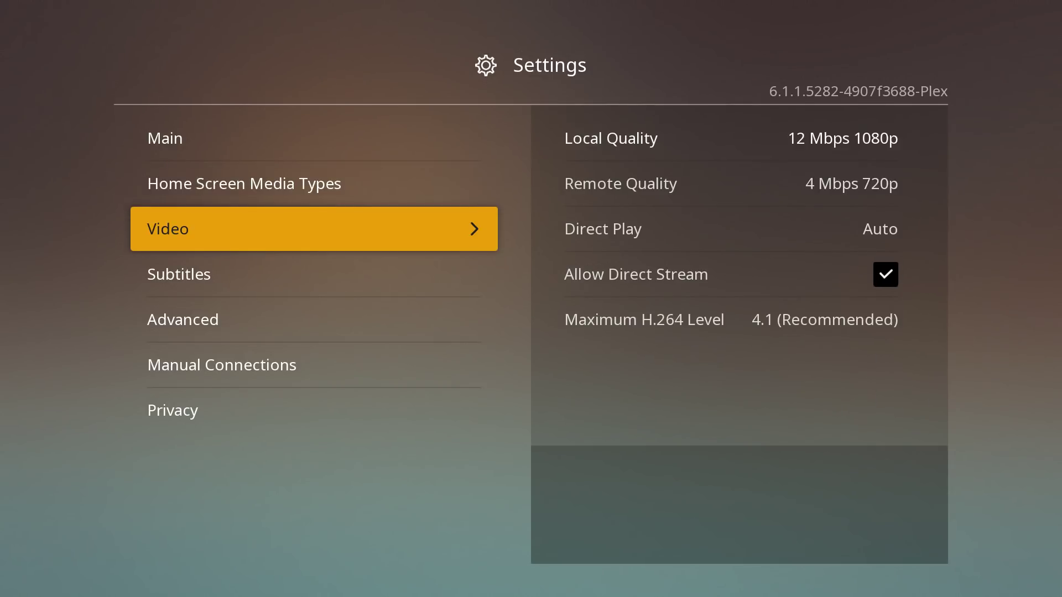
{"action": "key", "text": "Down"}
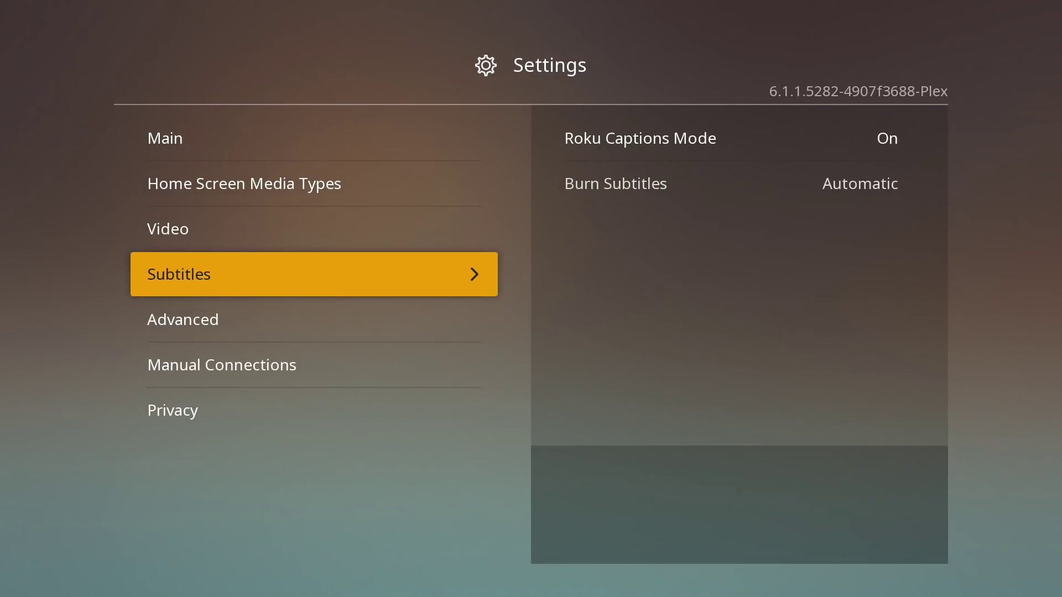
{"action": "key", "text": "Down"}
{"action": "key", "text": "Down"}
{"action": "key", "text": "Down"}
{"action": "key", "text": "Up"}
{"action": "key", "text": "Up"}
{"action": "key", "text": "Up"}
{"action": "key", "text": "Up"}
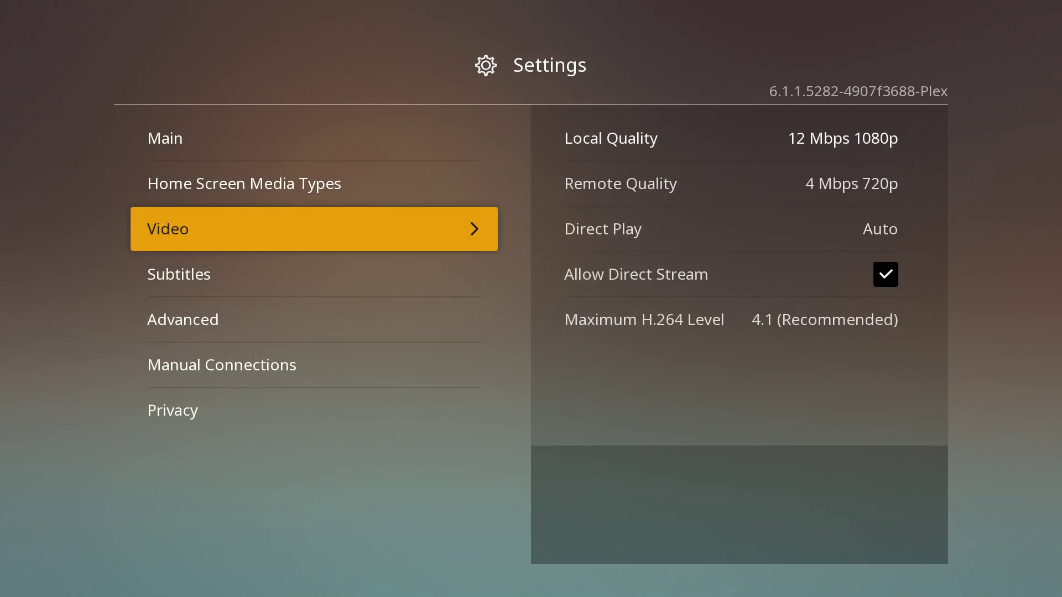
{"action": "key", "text": "Up"}
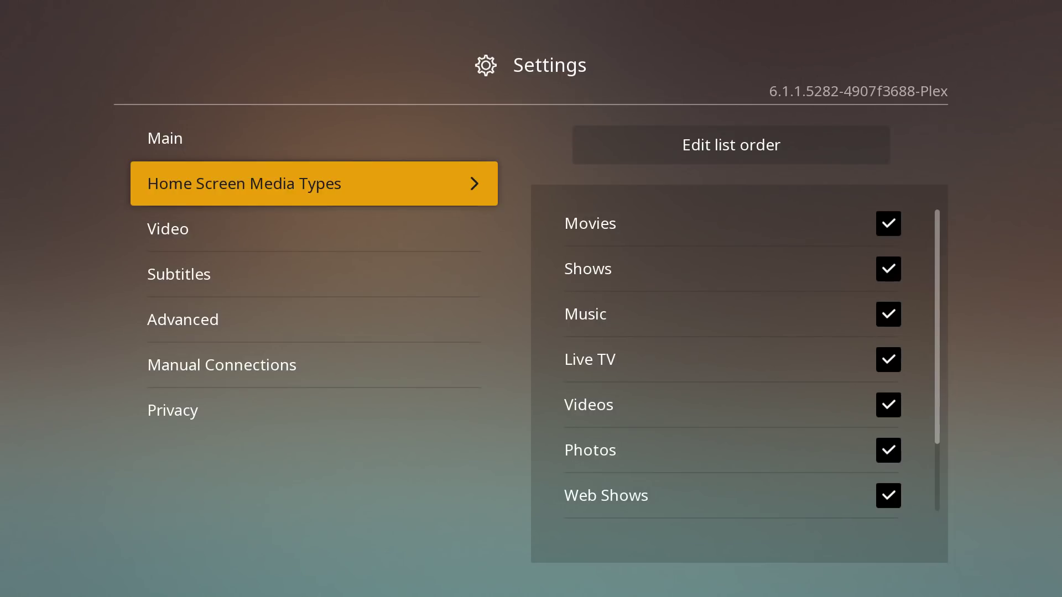
{"action": "key", "text": "Right"}
{"action": "key", "text": "Down"}
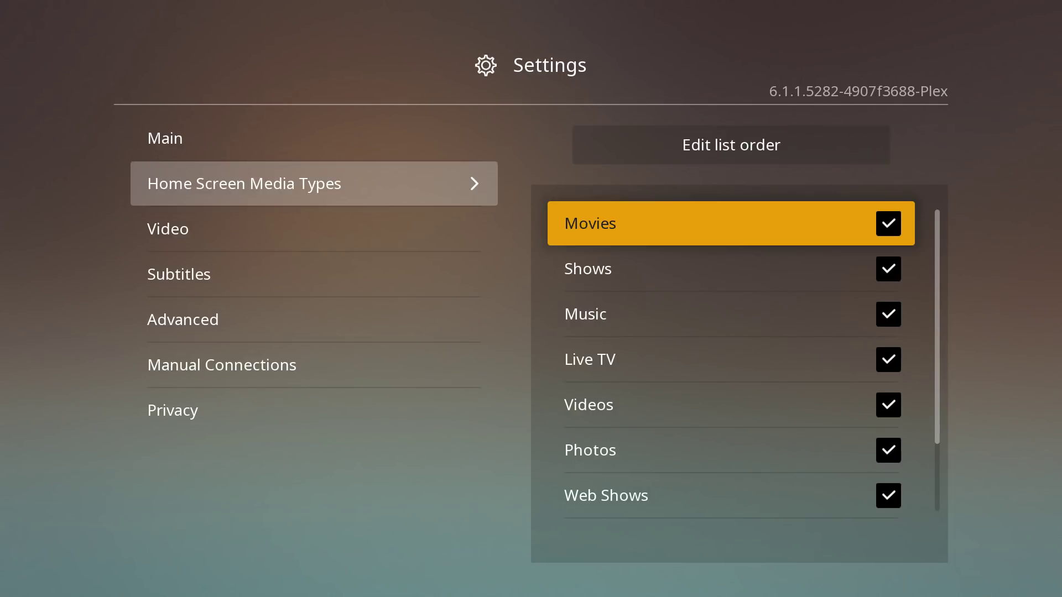
{"action": "key", "text": "Down"}
{"action": "key", "text": "Down"}
{"action": "key", "text": "Down"}
{"action": "key", "text": "Down"}
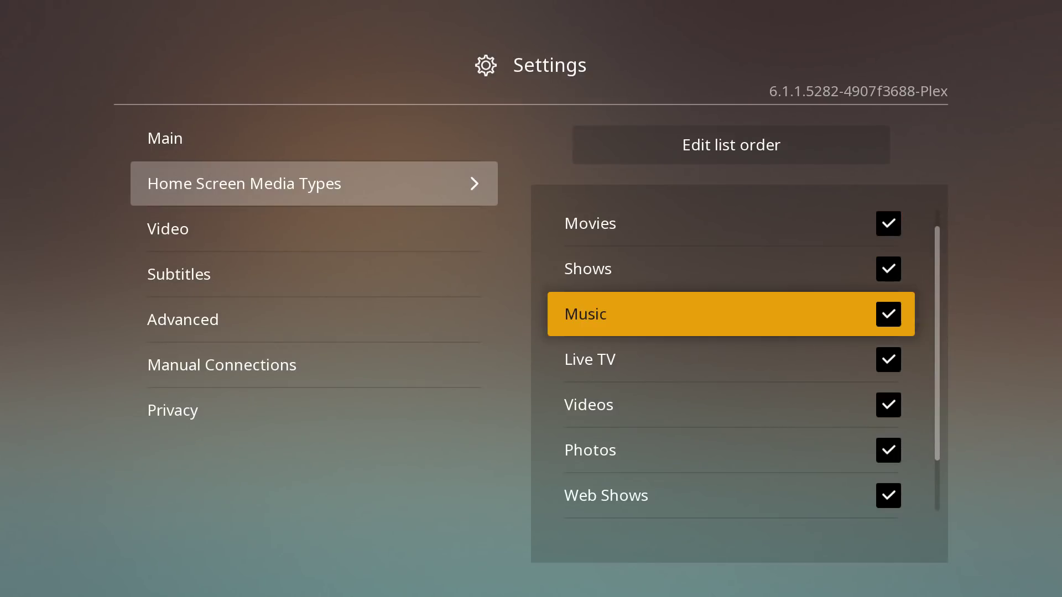
{"action": "key", "text": "Down"}
{"action": "key", "text": "Down"}
{"action": "key", "text": "Down"}
{"action": "key", "text": "Down"}
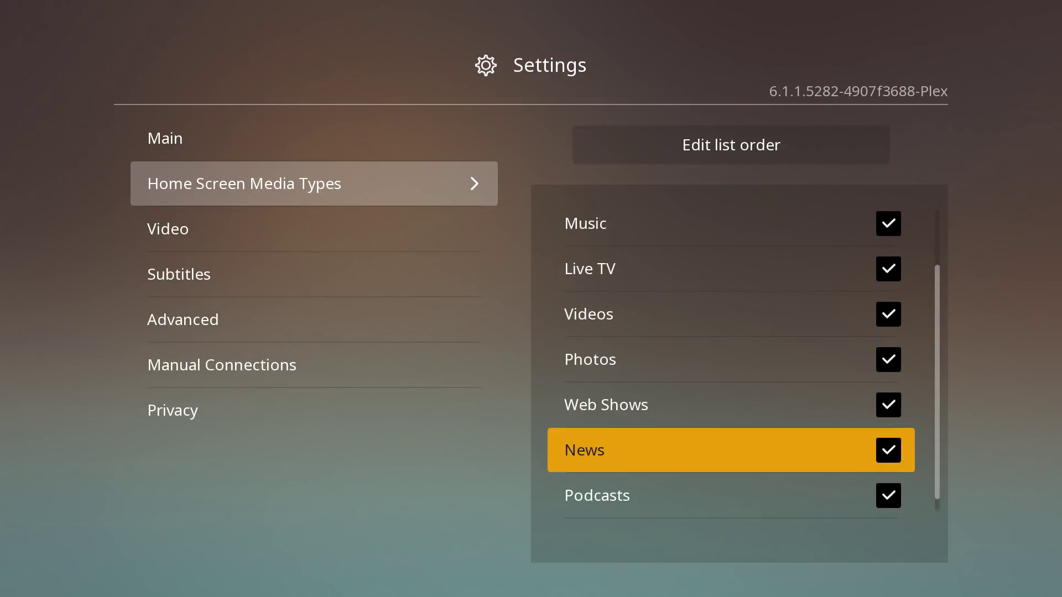
- Untick Podcasts, News, Web Shows, Photos and Videos as home-screen media types
{"action": "key", "text": "Return"}
{"action": "key", "text": "Up"}
{"action": "key", "text": "Return"}
{"action": "key", "text": "Up"}
{"action": "key", "text": "Return"}
{"action": "key", "text": "Up"}
{"action": "key", "text": "Return"}
{"action": "key", "text": "Up"}
{"action": "key", "text": "Return"}
- Untick Live TV, Music and Shows, leaving only Movies checked, and return to Home
{"action": "key", "text": "Up"}
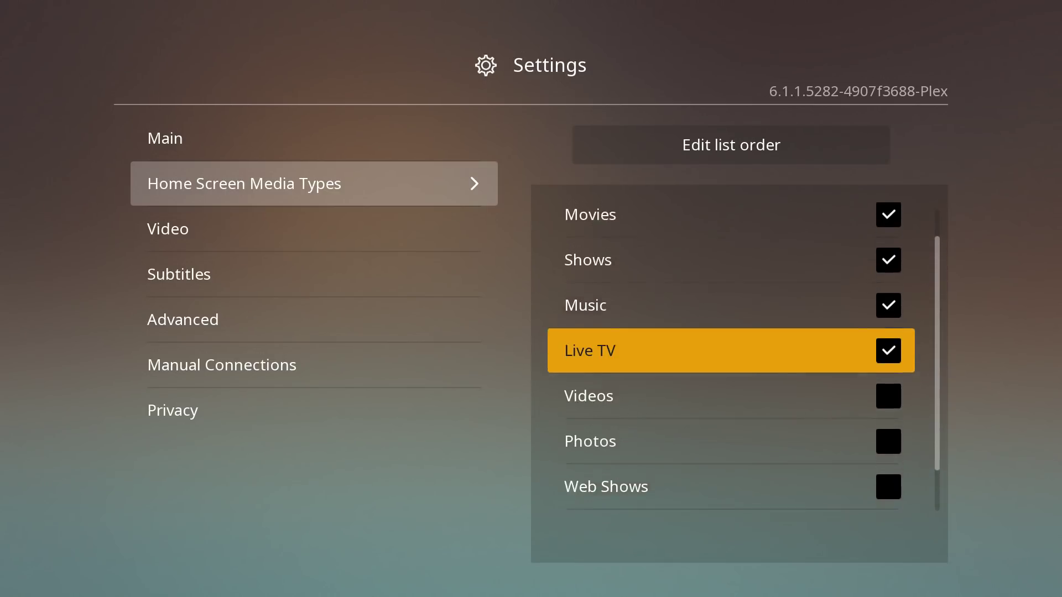
{"action": "key", "text": "Return"}
{"action": "key", "text": "Up"}
{"action": "key", "text": "Return"}
{"action": "key", "text": "Up"}
{"action": "key", "text": "Return"}
{"action": "key", "text": "Up"}
{"action": "key", "text": "Return"}
{"action": "key", "text": "Escape"}
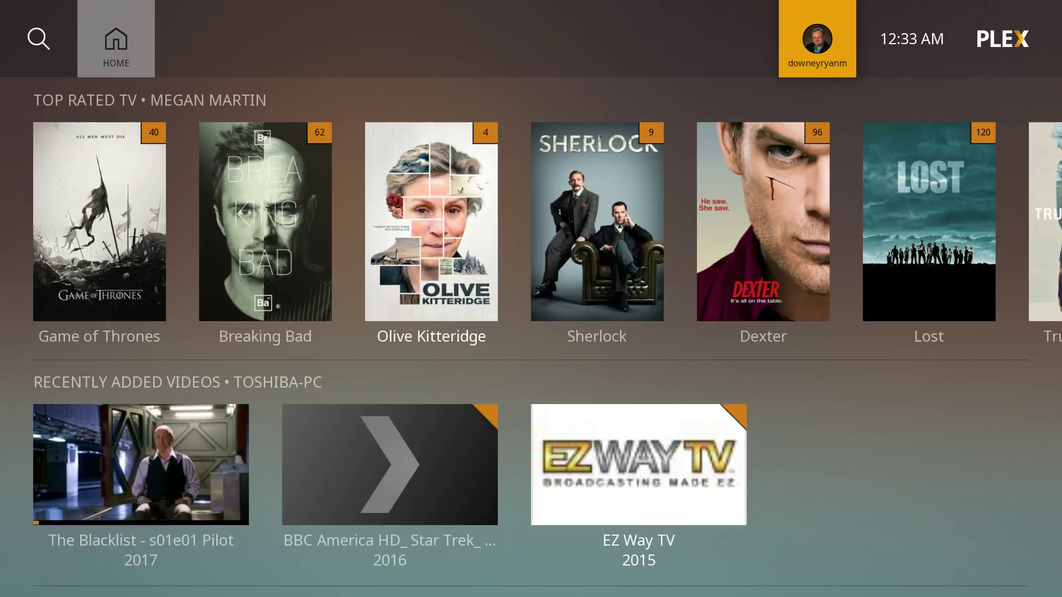
{"action": "key", "text": "Down"}
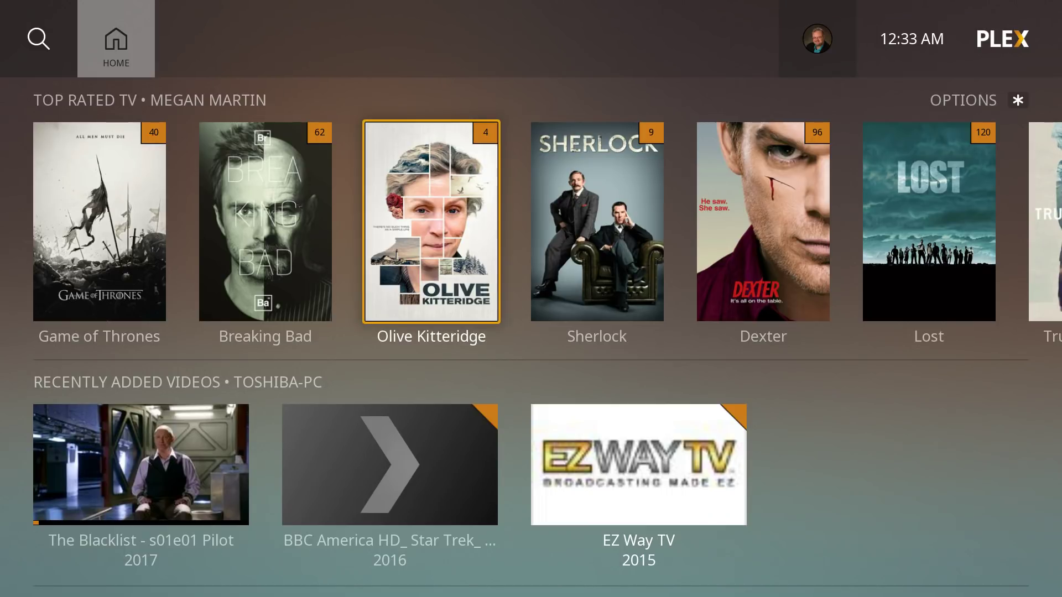
{"action": "key", "text": "Down"}
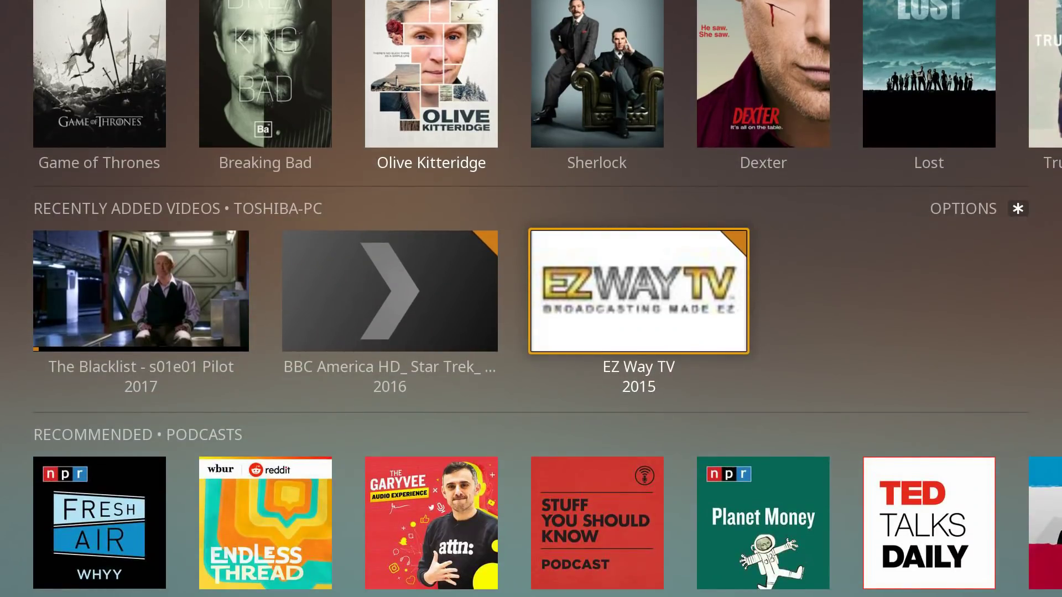
{"action": "key", "text": "Down"}
{"action": "key", "text": "Down"}
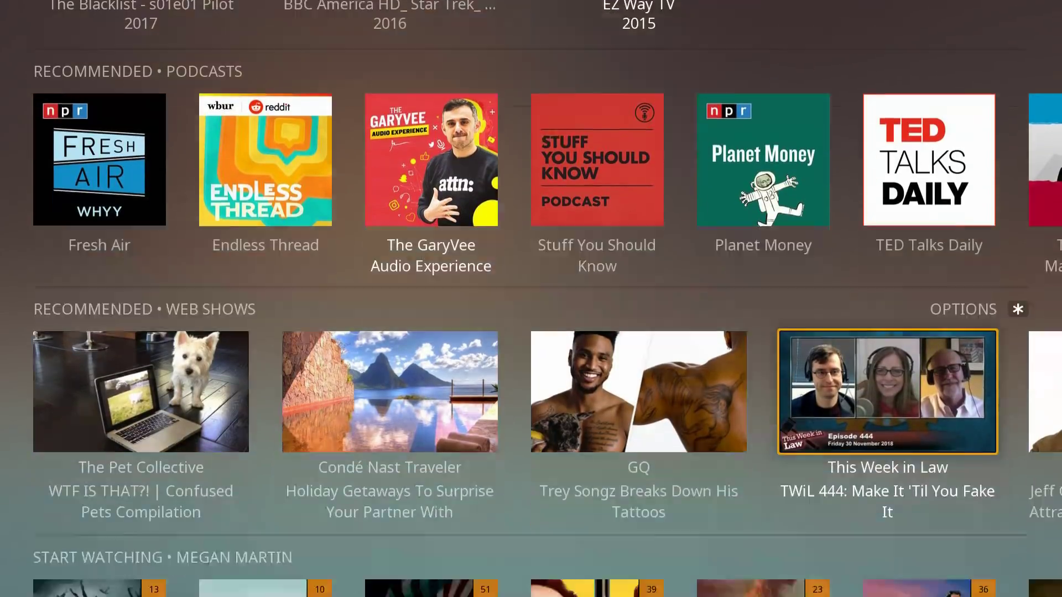
{"action": "key", "text": "Down"}
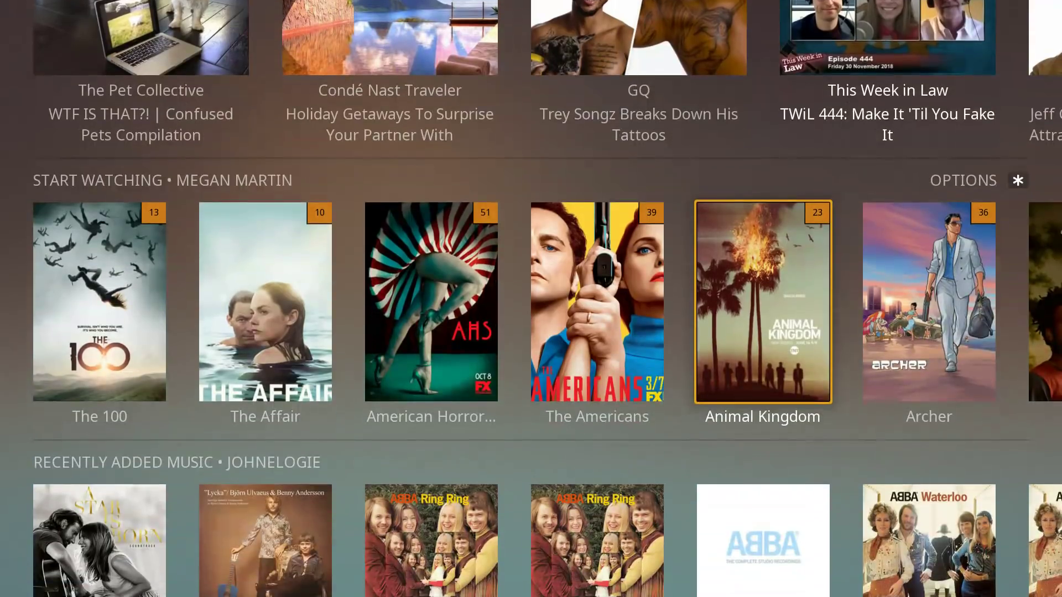
{"action": "key", "text": "Up"}
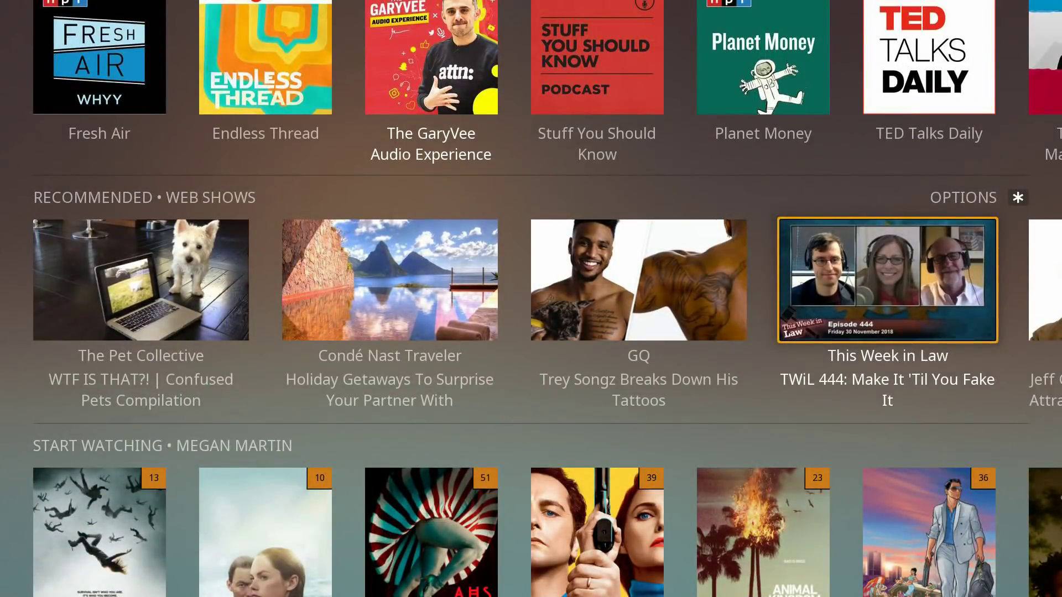
{"action": "key", "text": "Up"}
{"action": "key", "text": "Up"}
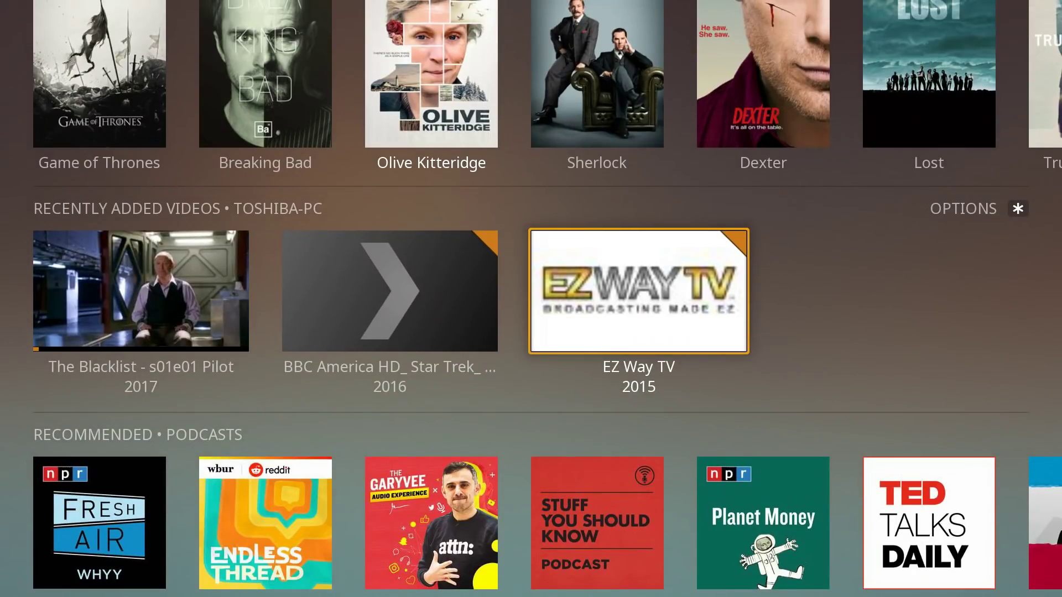
{"action": "key", "text": "Up"}
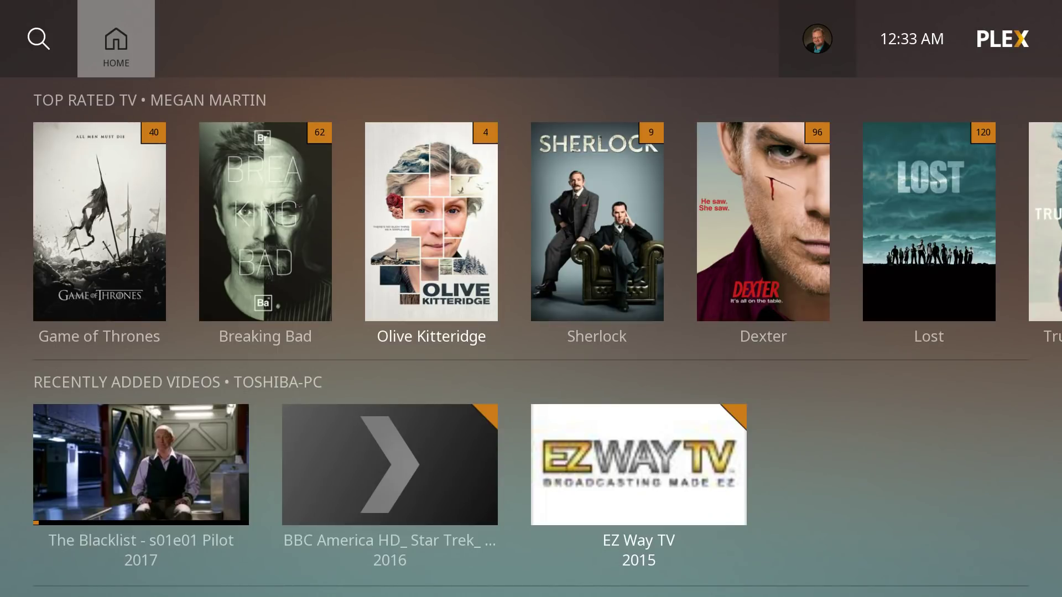
- Exit to the Roku home screen and relaunch the Plex channel from the channel grid
{"action": "key", "text": "Home"}
{"action": "key", "text": "Right"}
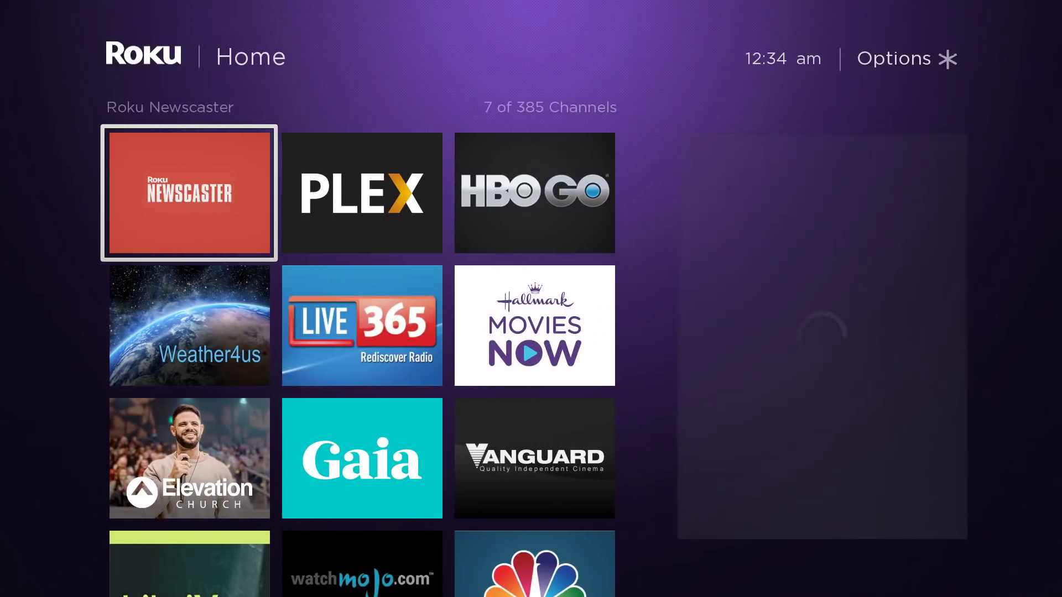
{"action": "key", "text": "Right"}
{"action": "key", "text": "Return"}
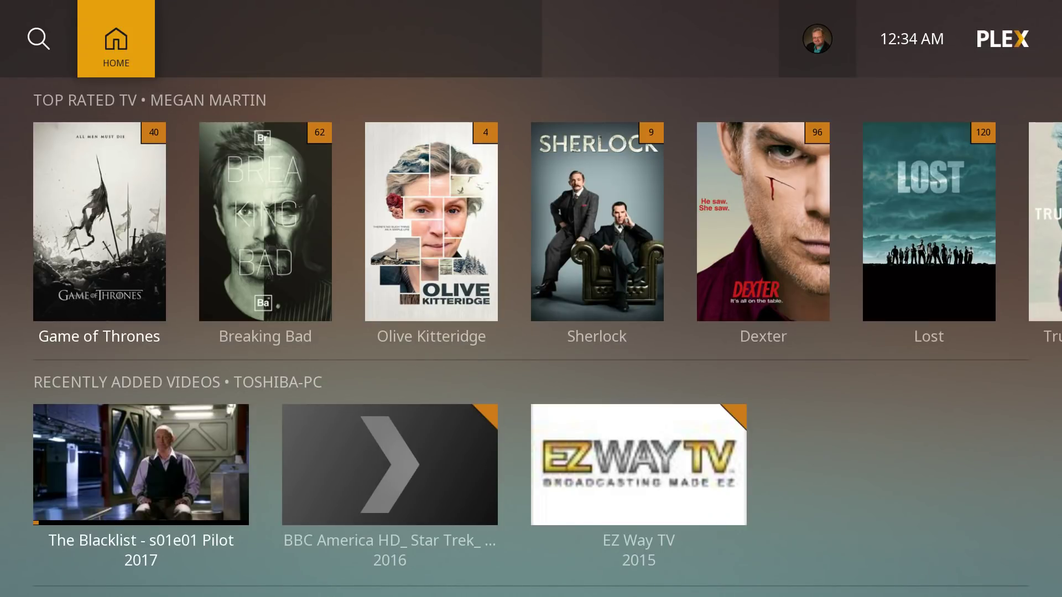
{"action": "key", "text": "Down"}
{"action": "key", "text": "Right"}
{"action": "key", "text": "Up"}
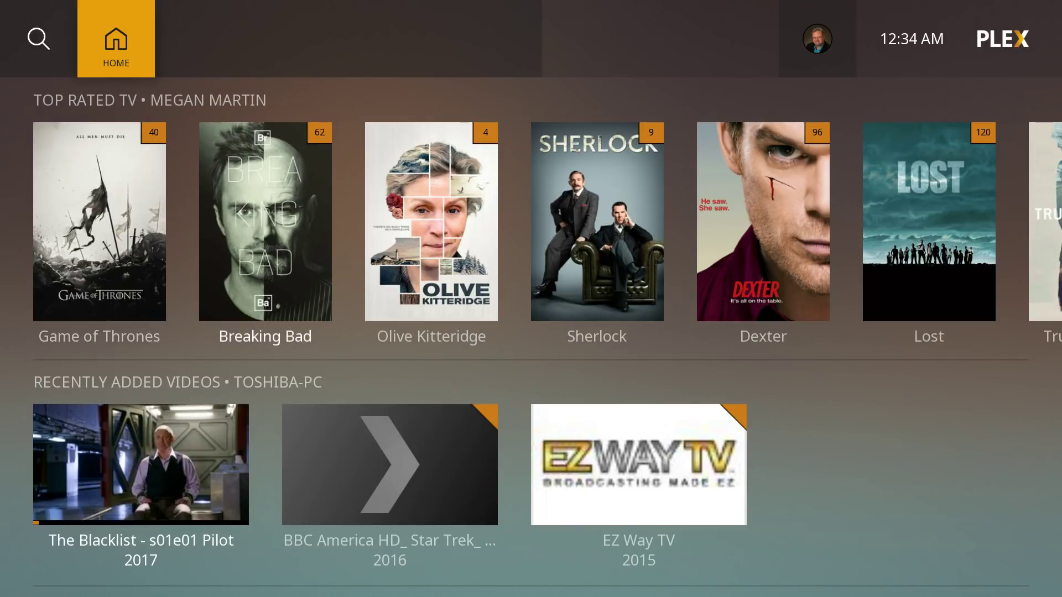
{"action": "key", "text": "Right"}
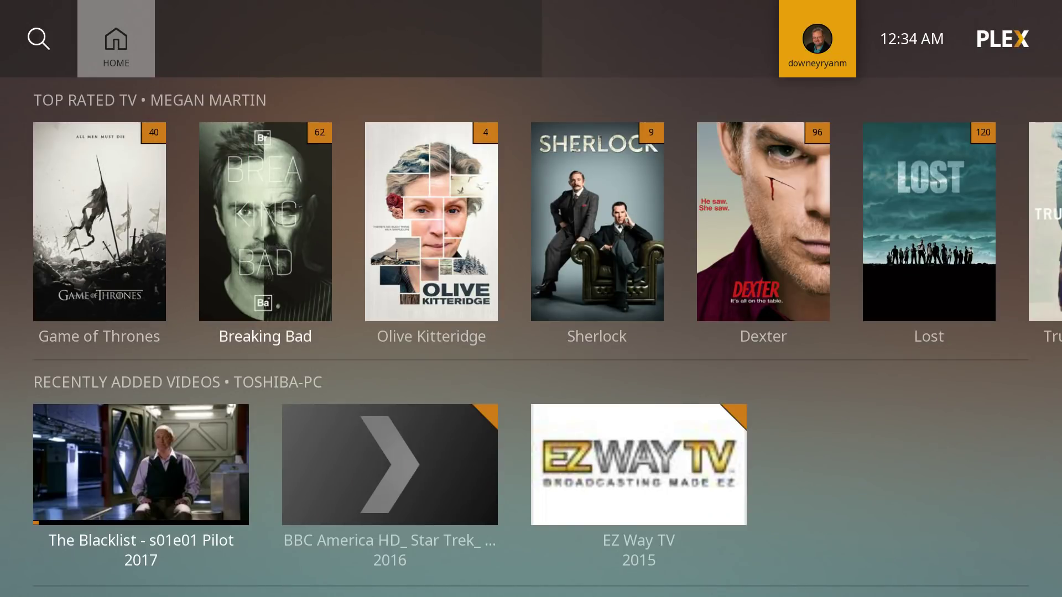
{"action": "key", "text": "Down"}
{"action": "key", "text": "Down"}
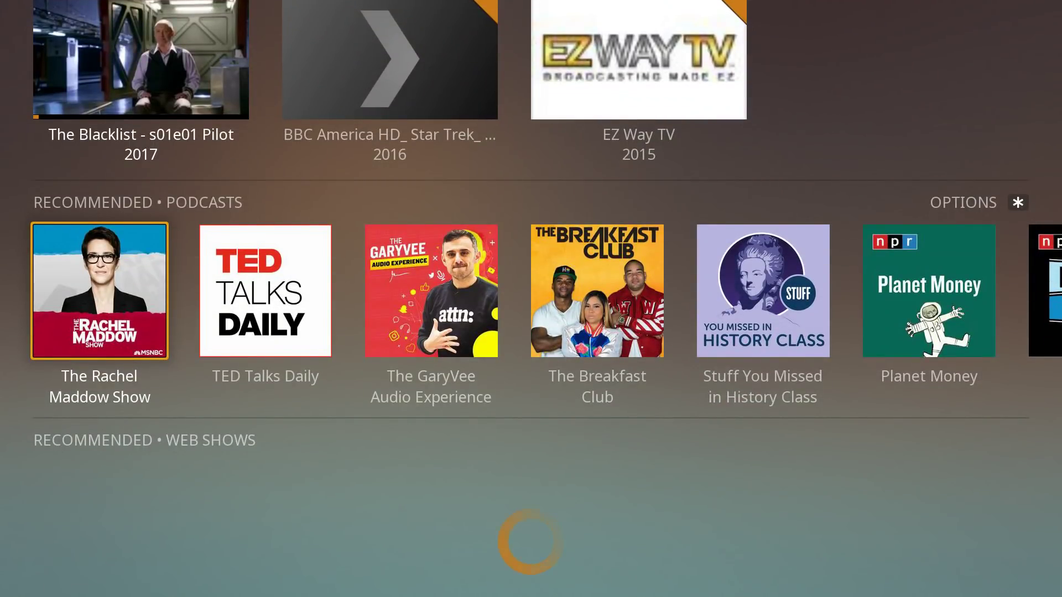
{"action": "key", "text": "Up"}
{"action": "key", "text": "Up"}
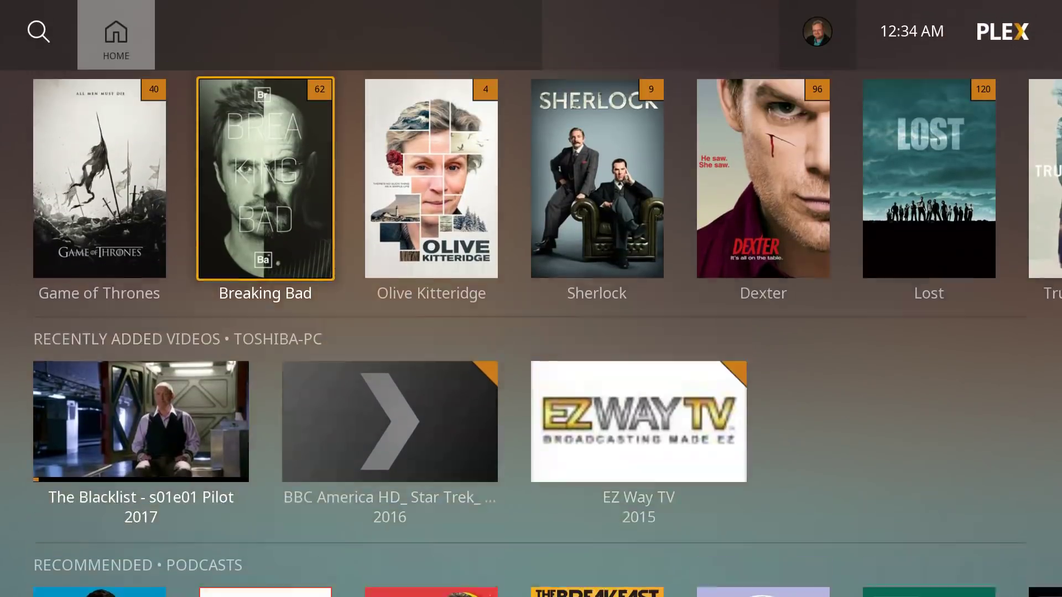
{"action": "key", "text": "Up"}
{"action": "key", "text": "Down"}
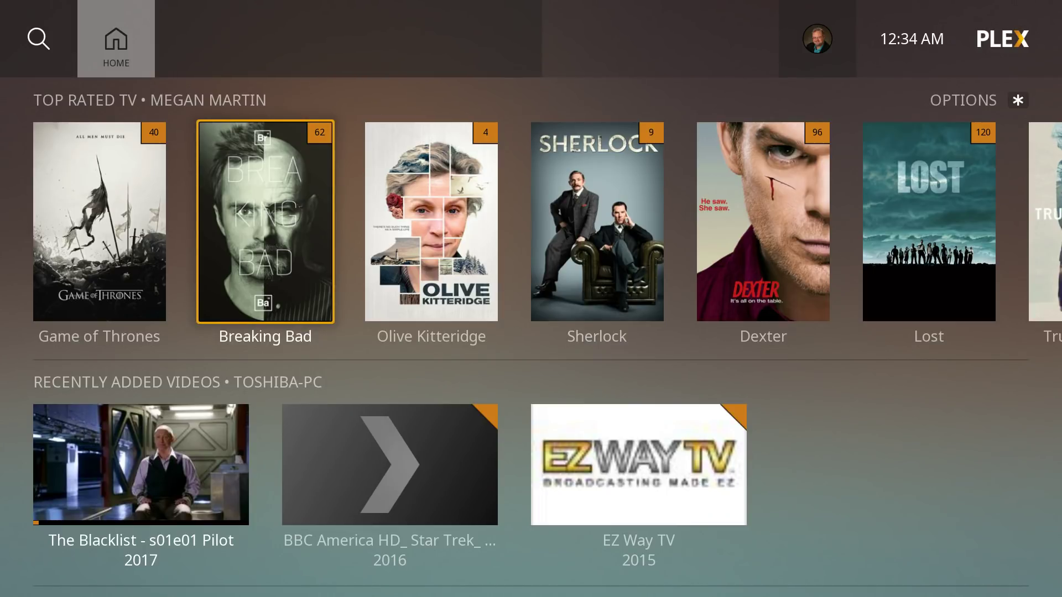
{"action": "key", "text": "Down"}
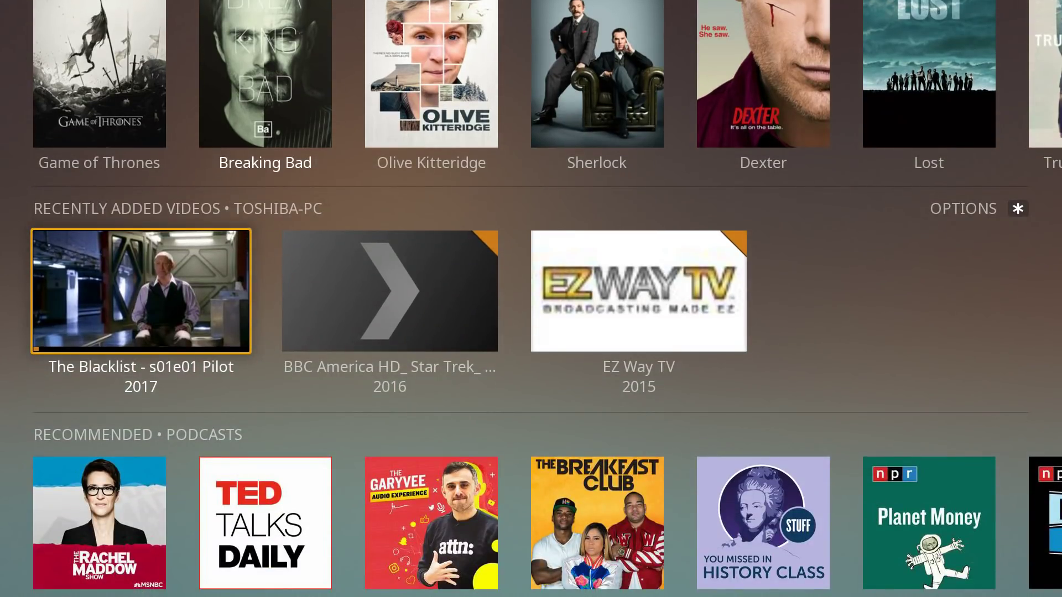
{"action": "key", "text": "Down"}
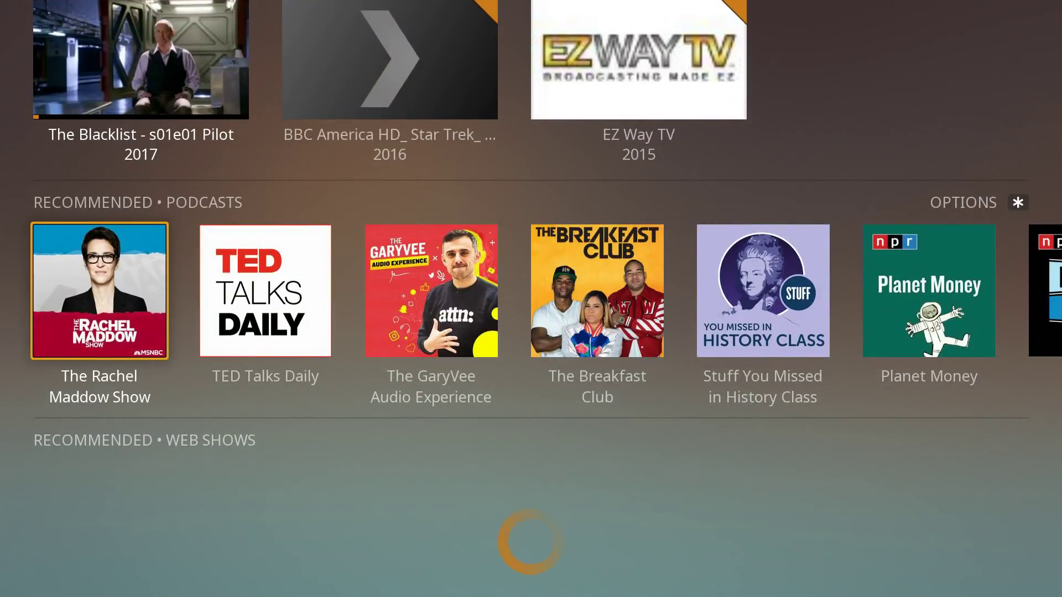
{"action": "key", "text": "Down"}
{"action": "key", "text": "Down"}
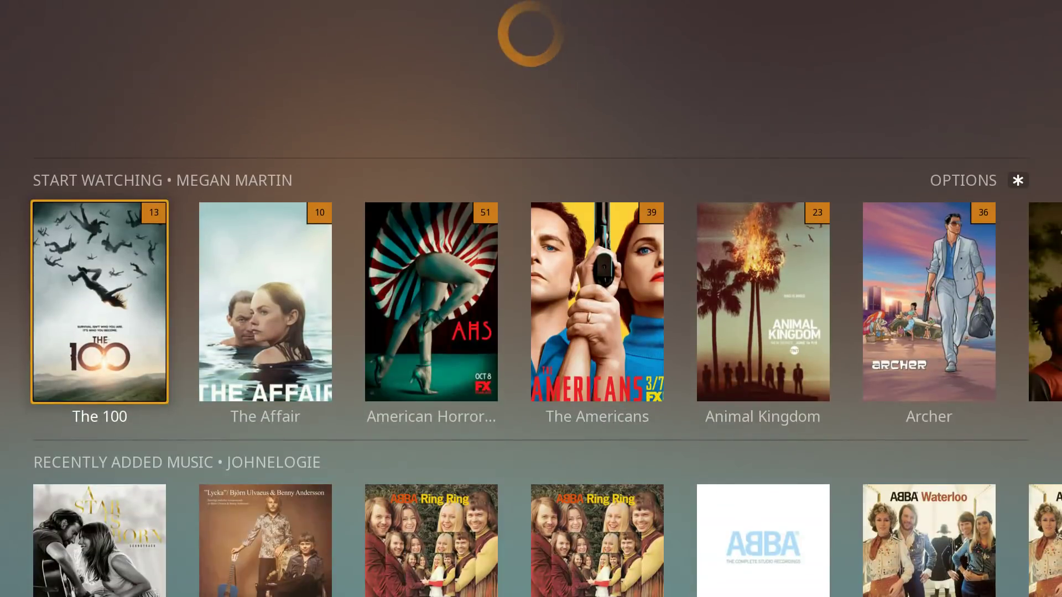
{"action": "key", "text": "Down"}
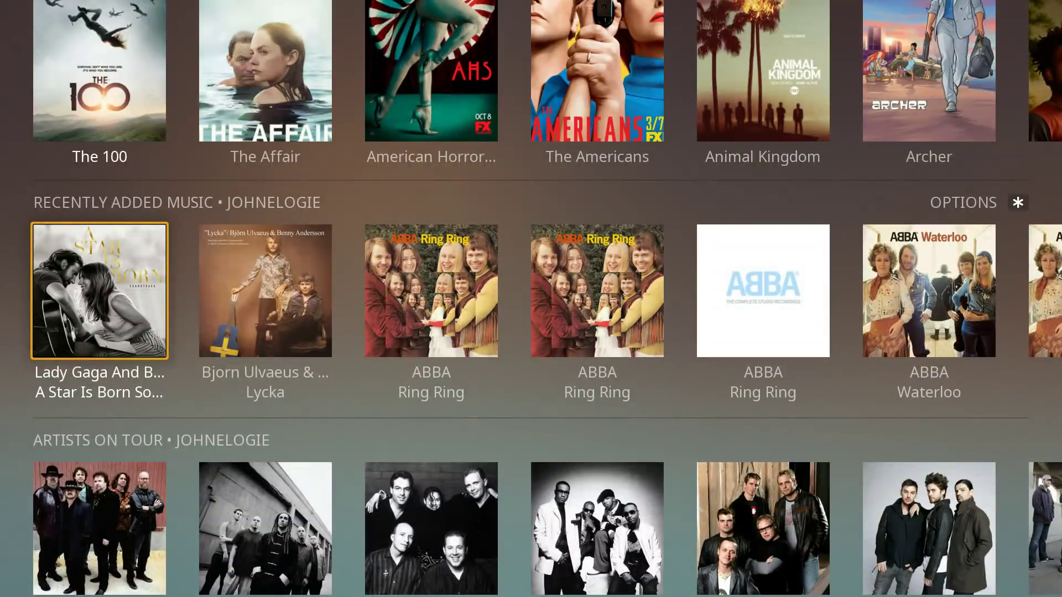
{"action": "key", "text": "Down"}
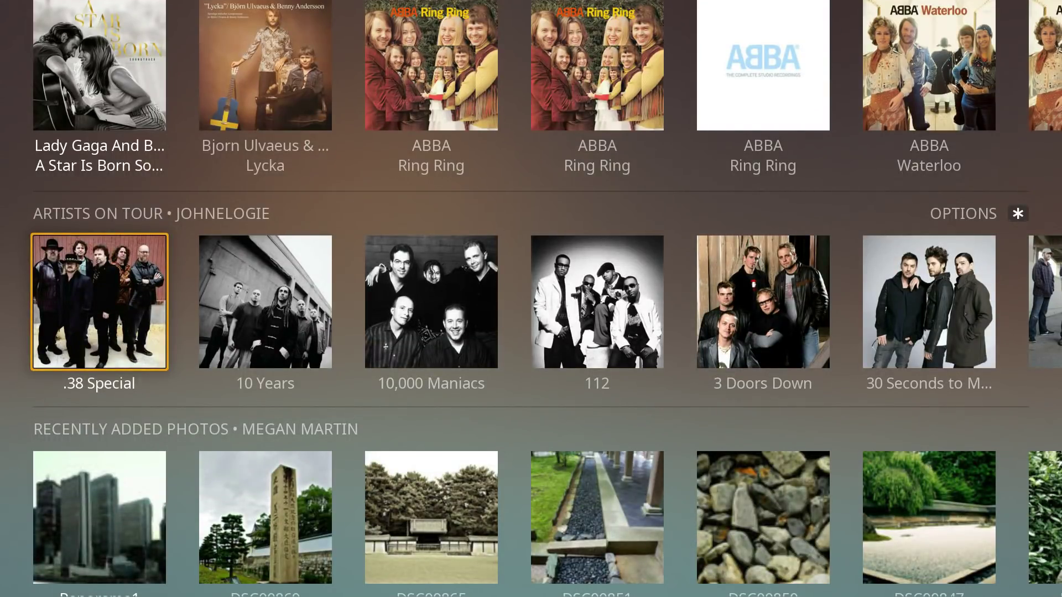
{"action": "key", "text": "Up"}
{"action": "key", "text": "Up"}
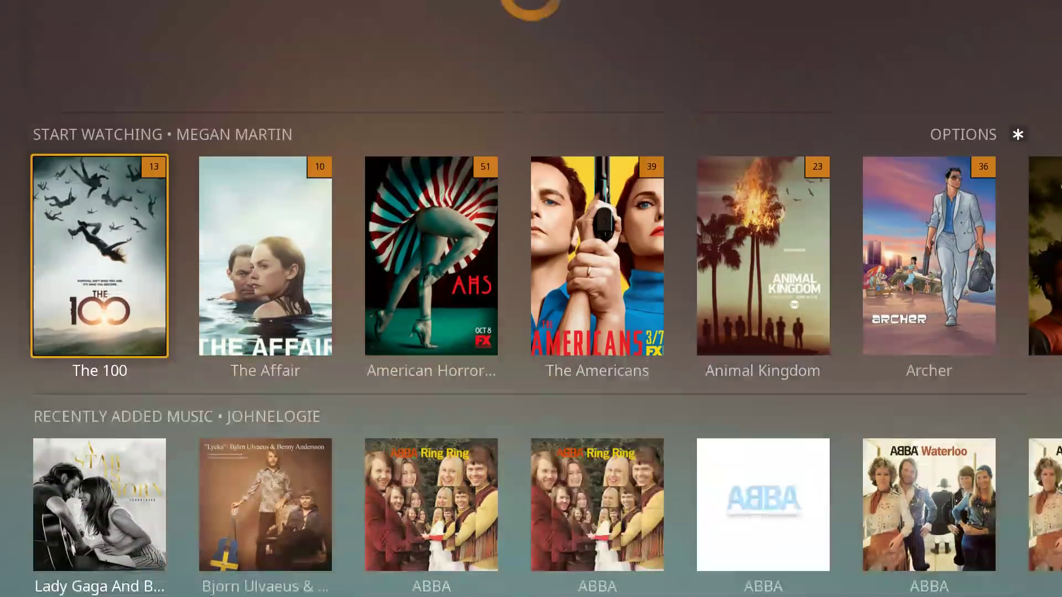